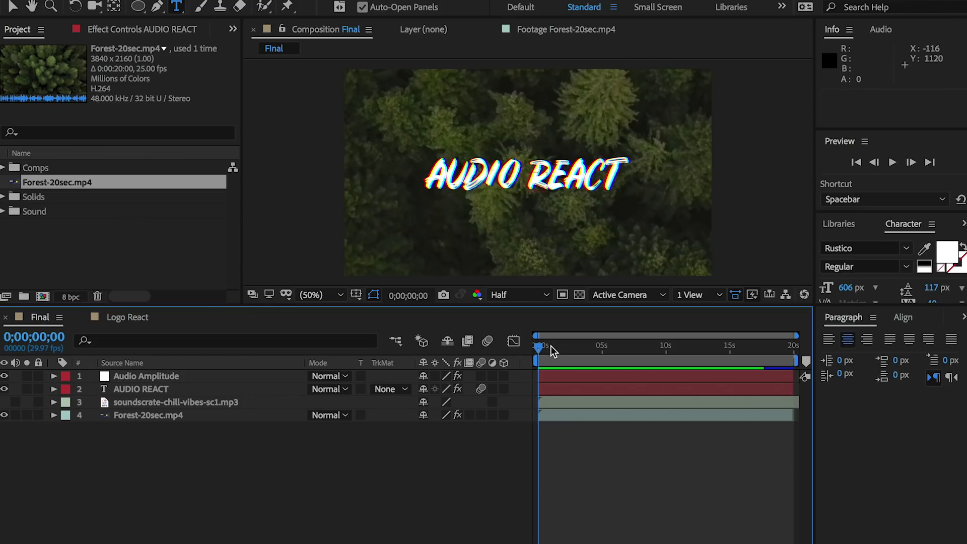
Preview the finished composition, then close the Final and Logo React timelines.
{"action": "key", "text": "space"}
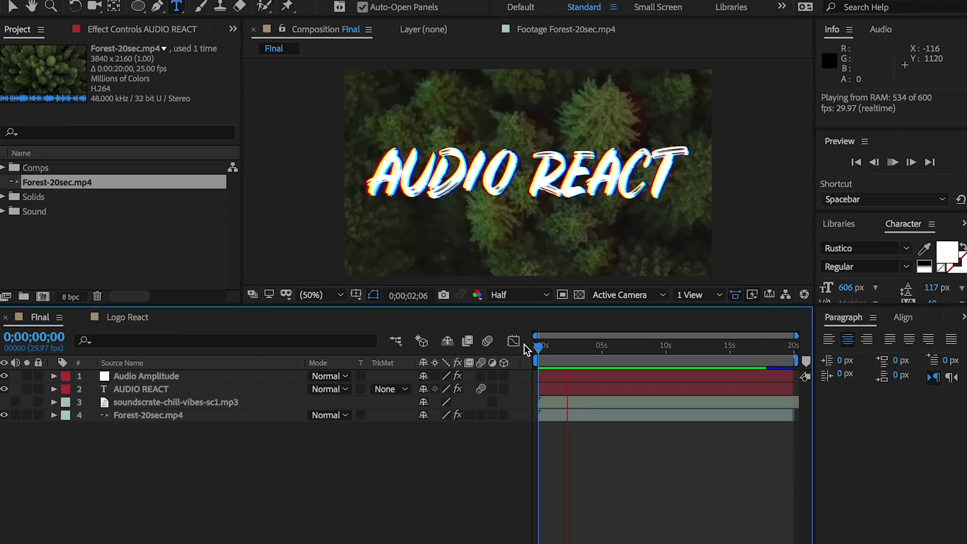
{"action": "key", "text": "space"}
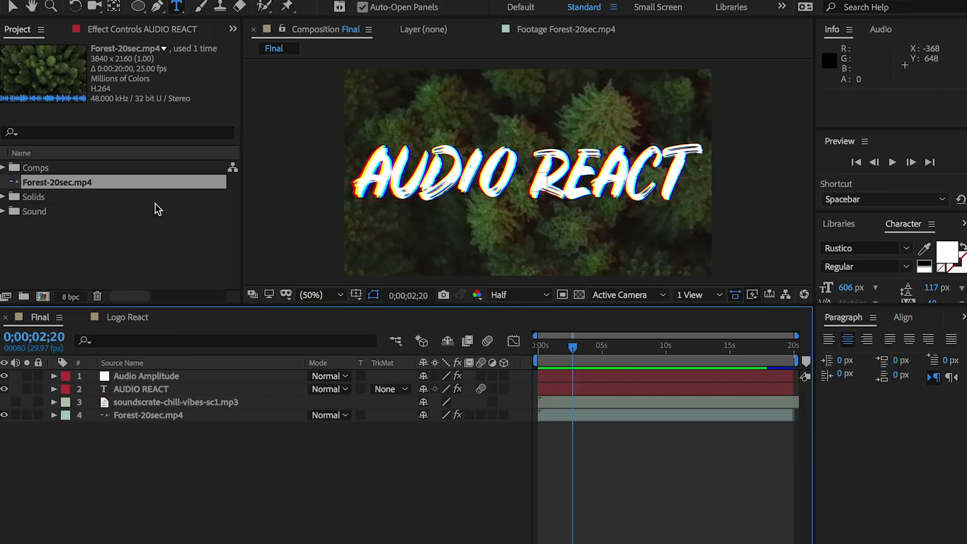
{"action": "left_click", "coordinate": [78, 239]}
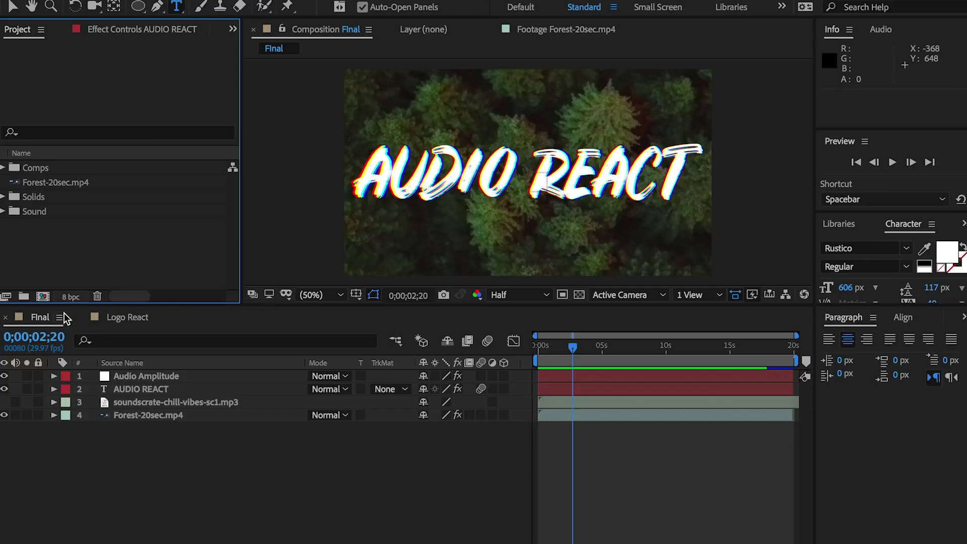
{"action": "left_click", "coordinate": [6, 317]}
{"action": "left_click", "coordinate": [5, 317]}
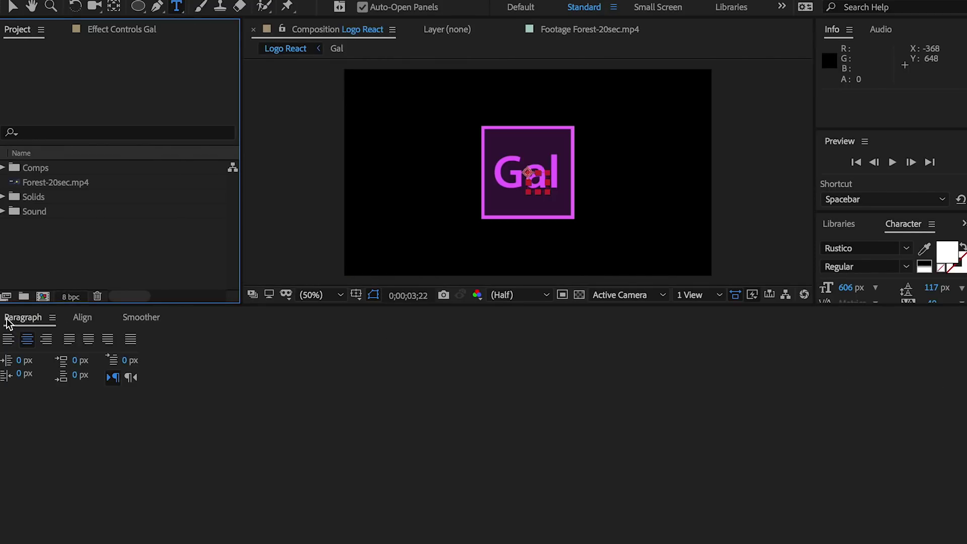
Open Forest-20sec.mp4 in its footage viewer and scrub through the clip.
{"action": "left_click", "coordinate": [43, 186]}
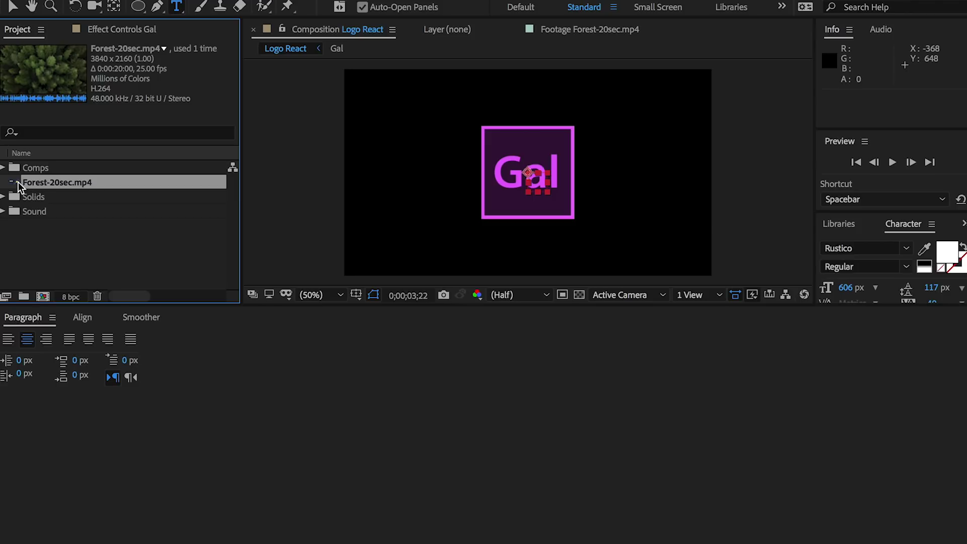
{"action": "double_click", "coordinate": [18, 185]}
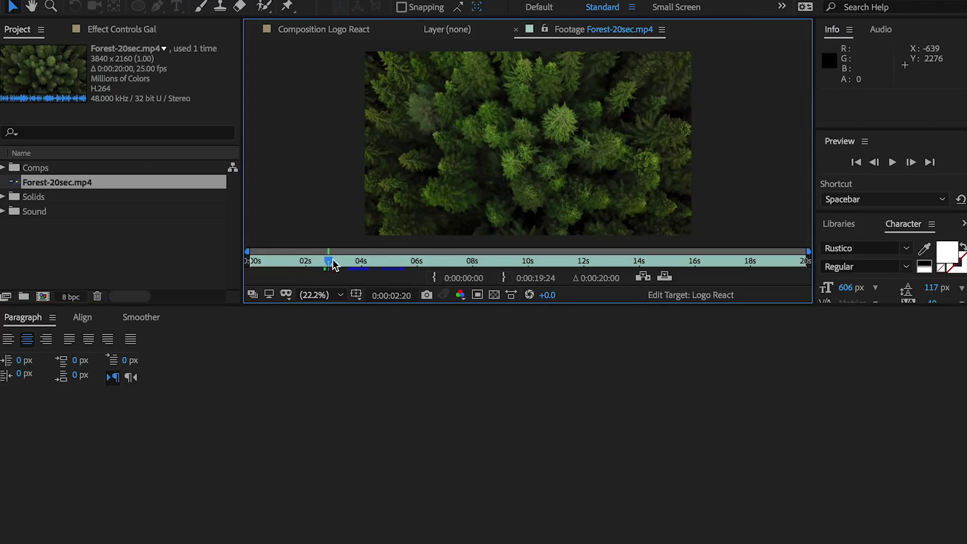
{"action": "left_click_drag", "start_coordinate": [334, 263], "coordinate": [531, 261]}
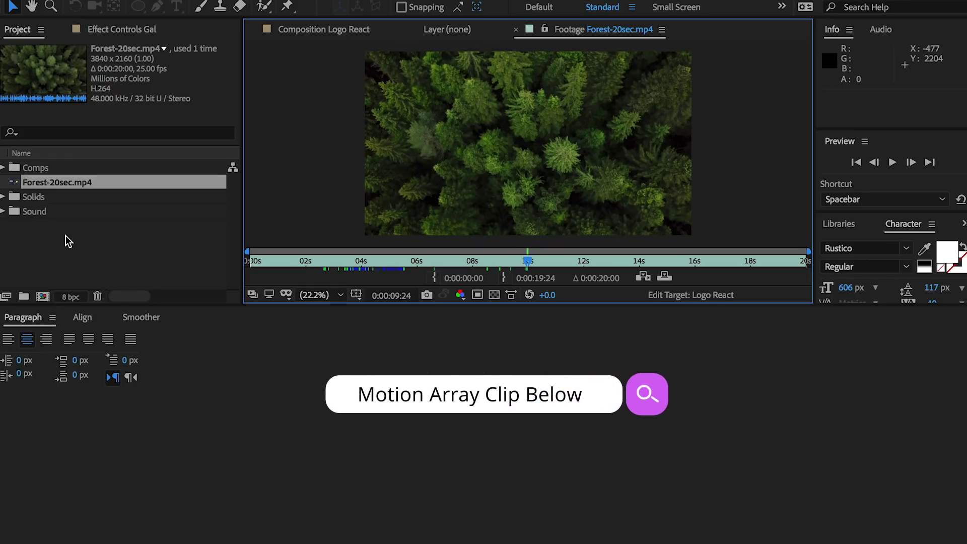
Create a composition from Forest-20sec.mp4 and rename it Demo.
{"action": "right_click", "coordinate": [16, 186]}
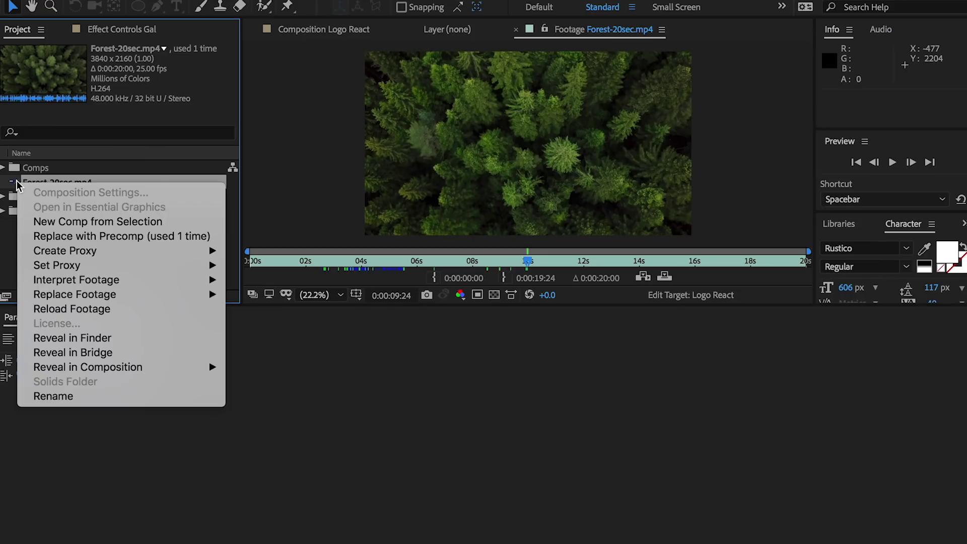
{"action": "left_click", "coordinate": [75, 221]}
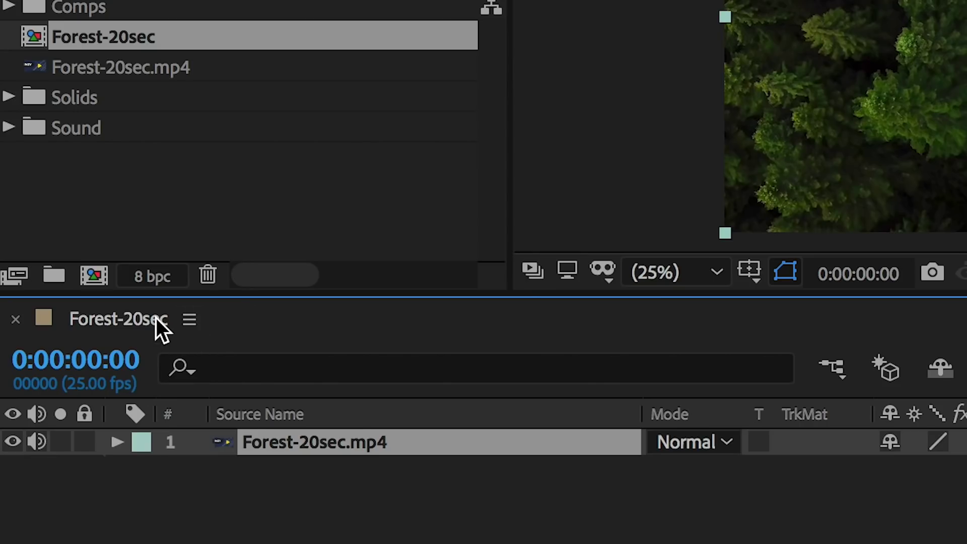
{"action": "right_click", "coordinate": [156, 318]}
{"action": "left_click", "coordinate": [213, 262]}
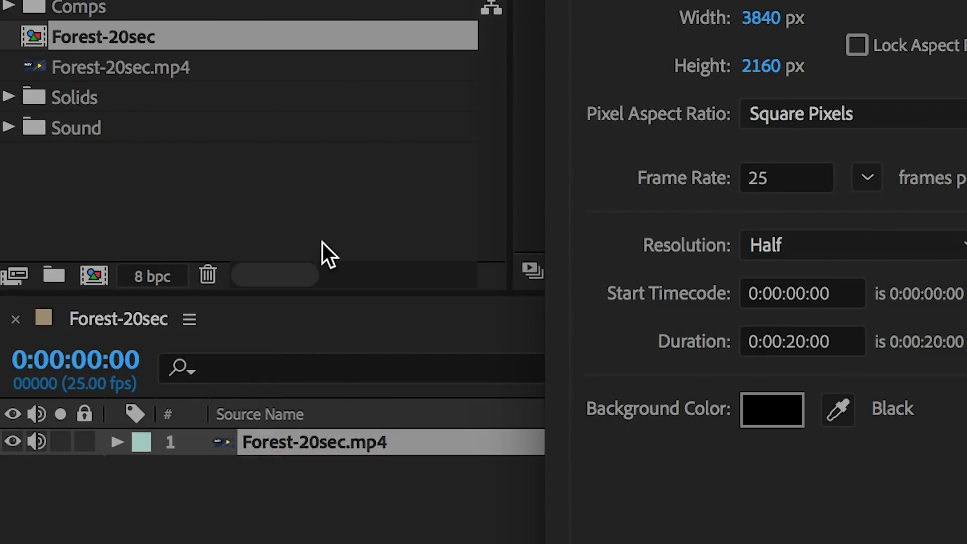
{"action": "type", "text": "Demo"}
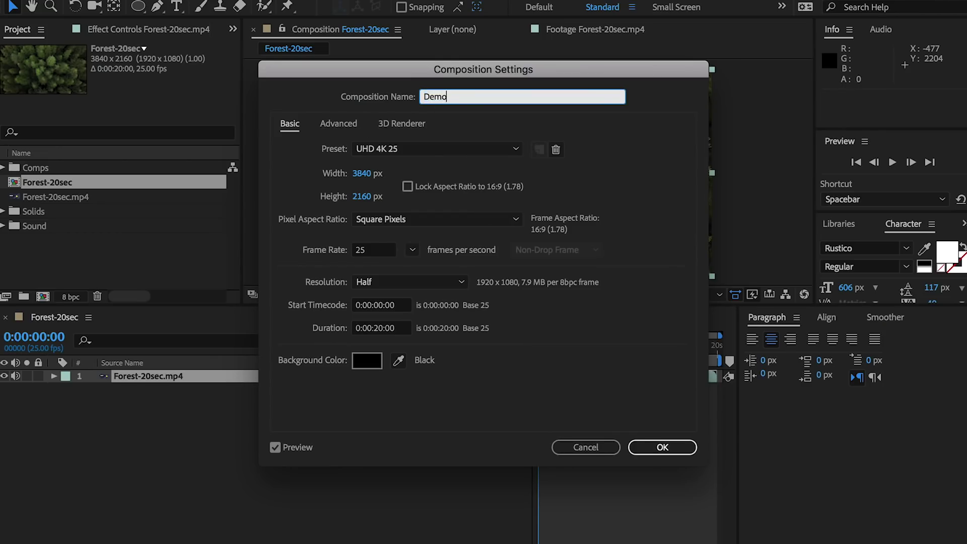
{"action": "left_click", "coordinate": [661, 448]}
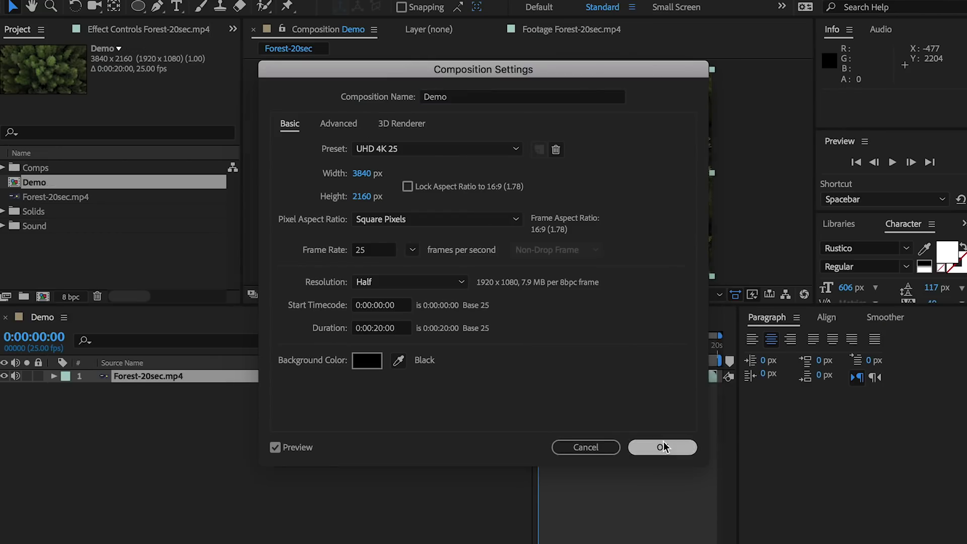
Add a text layer reading AUDIO REACT on the forest frame.
{"action": "left_click", "coordinate": [178, 8]}
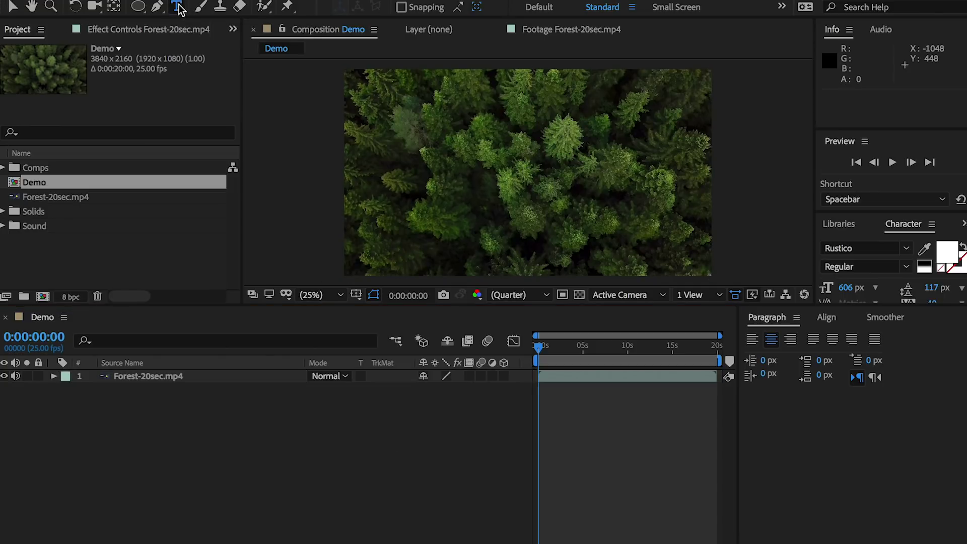
{"action": "left_click", "coordinate": [442, 180]}
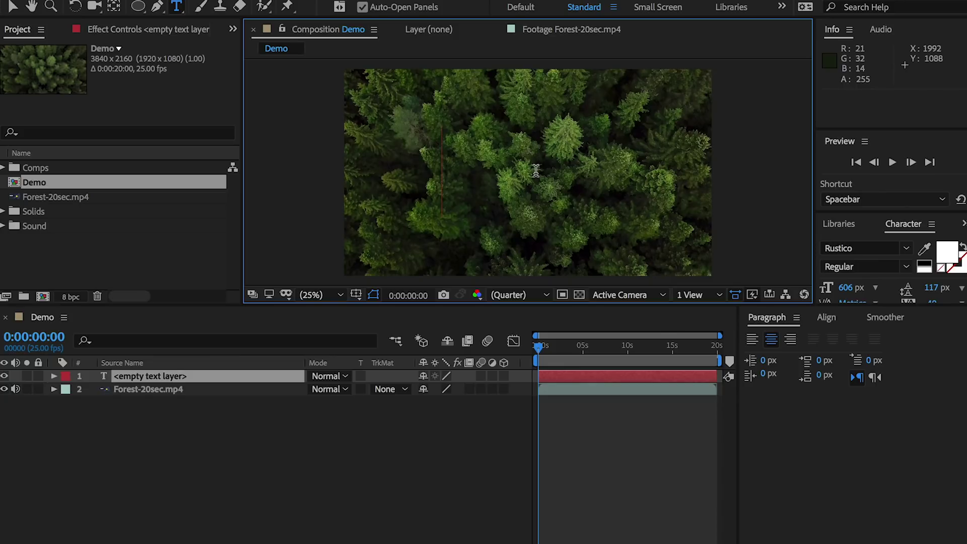
{"action": "type", "text": "Audio"}
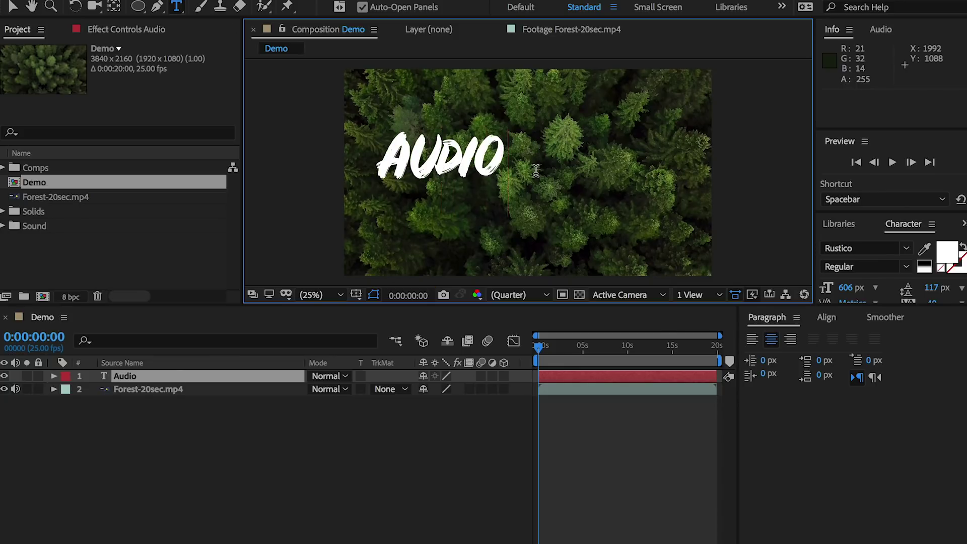
{"action": "type", "text": " Rec=a"}
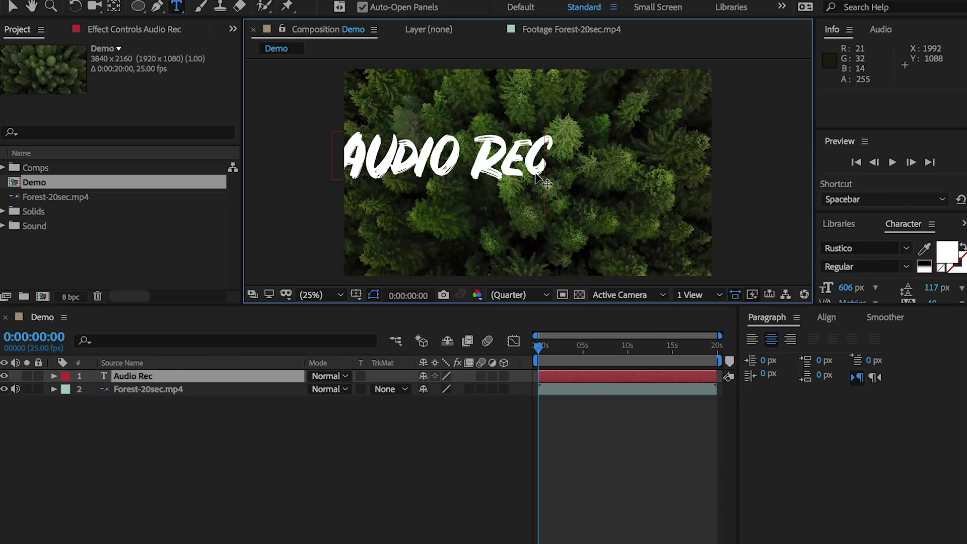
{"action": "key", "text": "BackSpace"}
{"action": "key", "text": "BackSpace"}
{"action": "key", "text": "BackSpace"}
{"action": "type", "text": "act"}
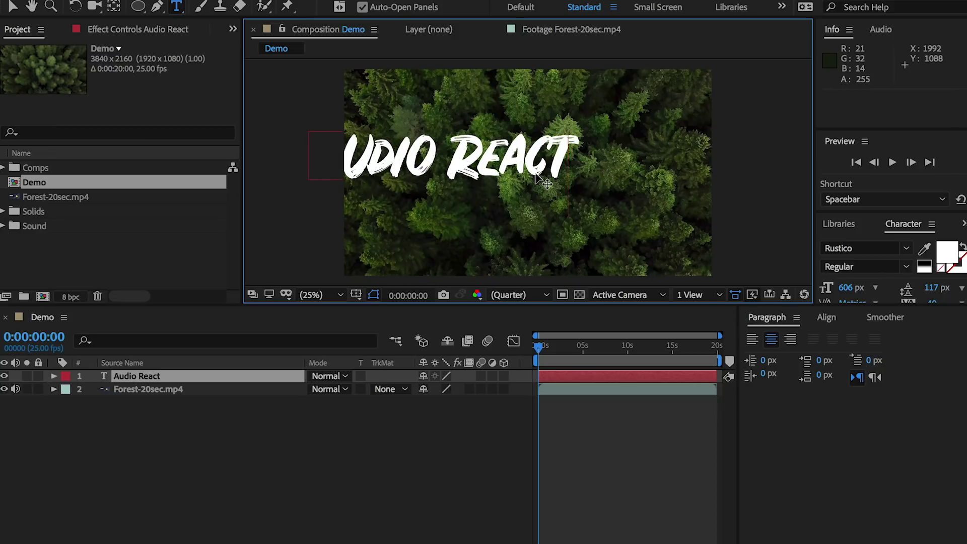
{"action": "left_click", "coordinate": [12, 7]}
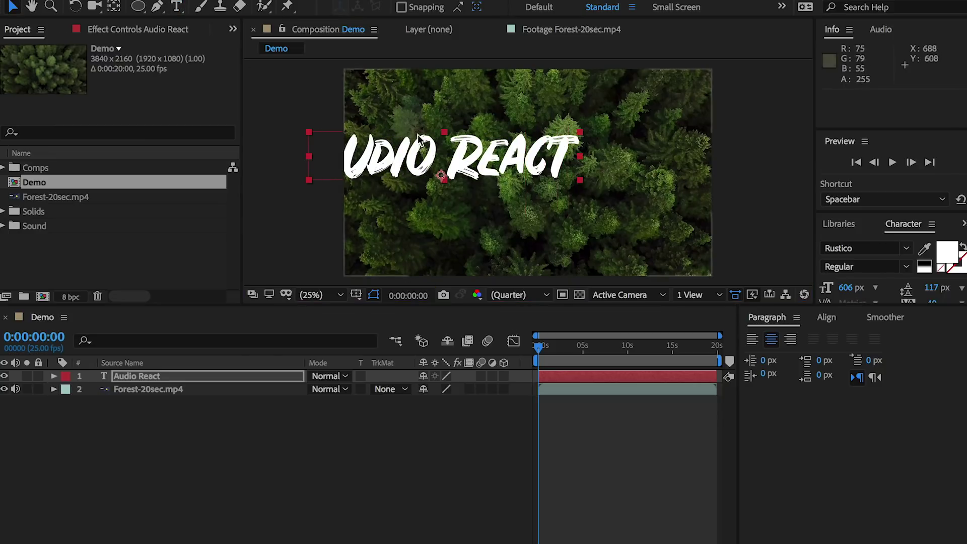
Move the title toward the middle and set its Rustico font size to 500 px.
{"action": "left_click_drag", "start_coordinate": [471, 156], "coordinate": [579, 184]}
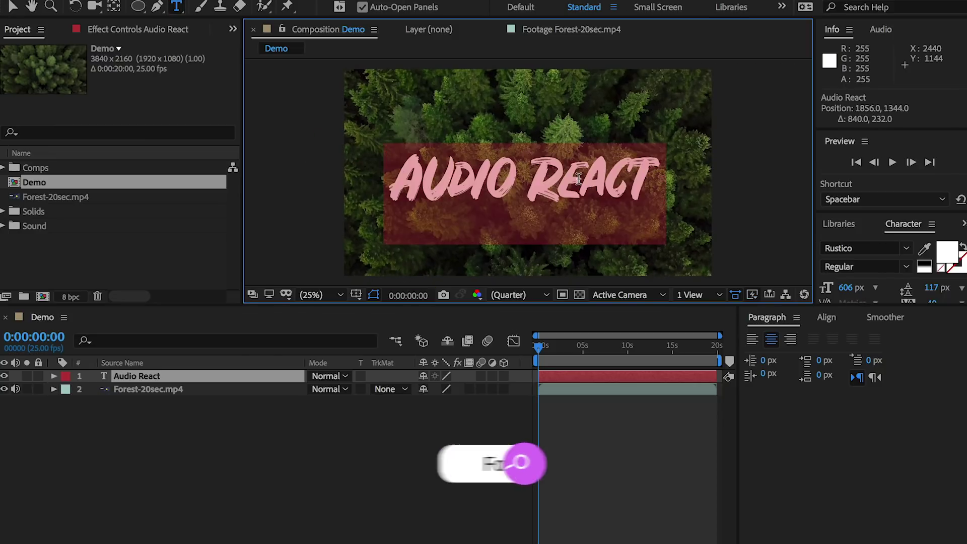
{"action": "left_click", "coordinate": [851, 287]}
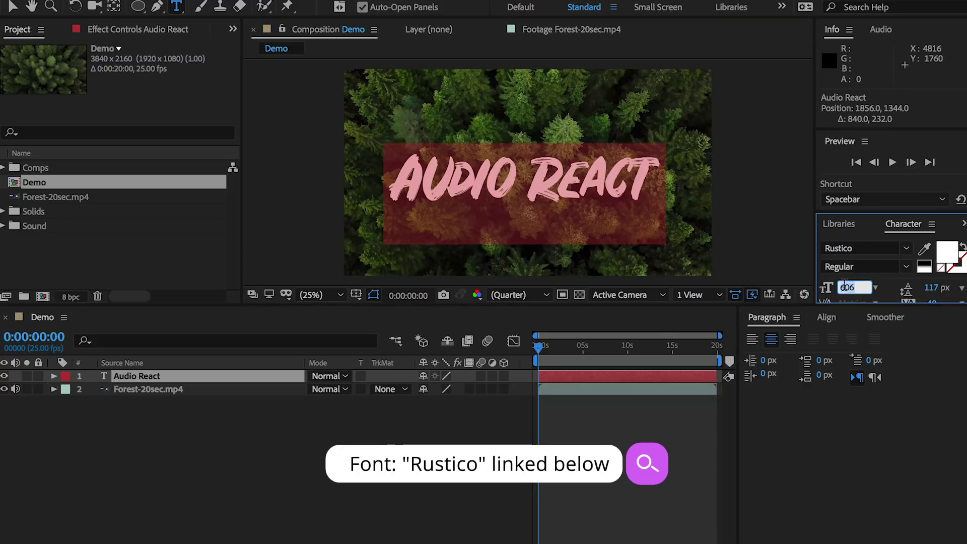
{"action": "type", "text": "500"}
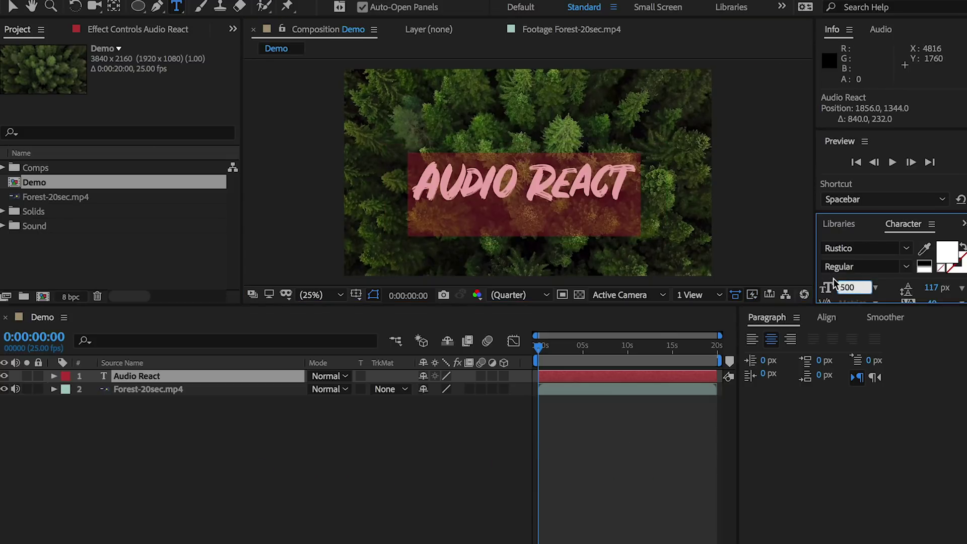
{"action": "left_click", "coordinate": [178, 379]}
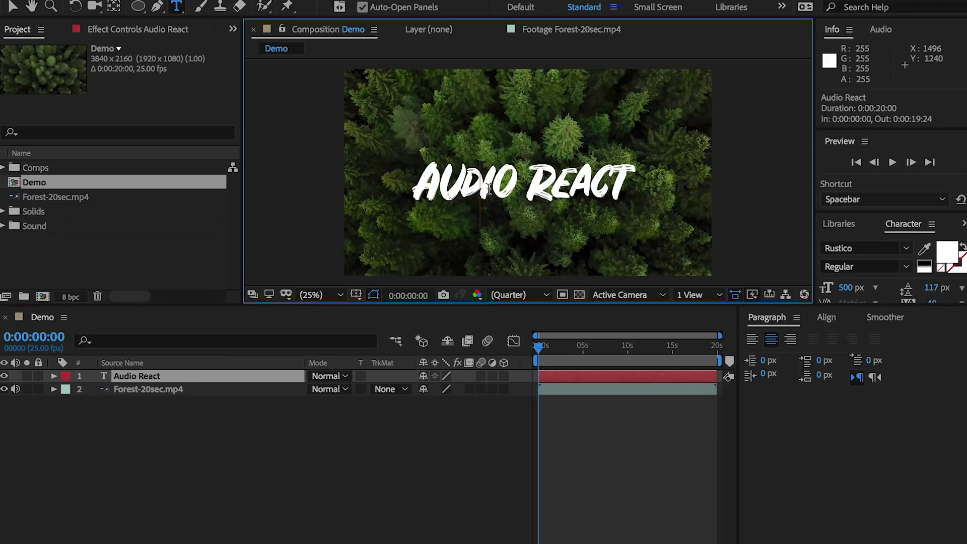
{"action": "left_click_drag", "start_coordinate": [414, 182], "coordinate": [633, 183]}
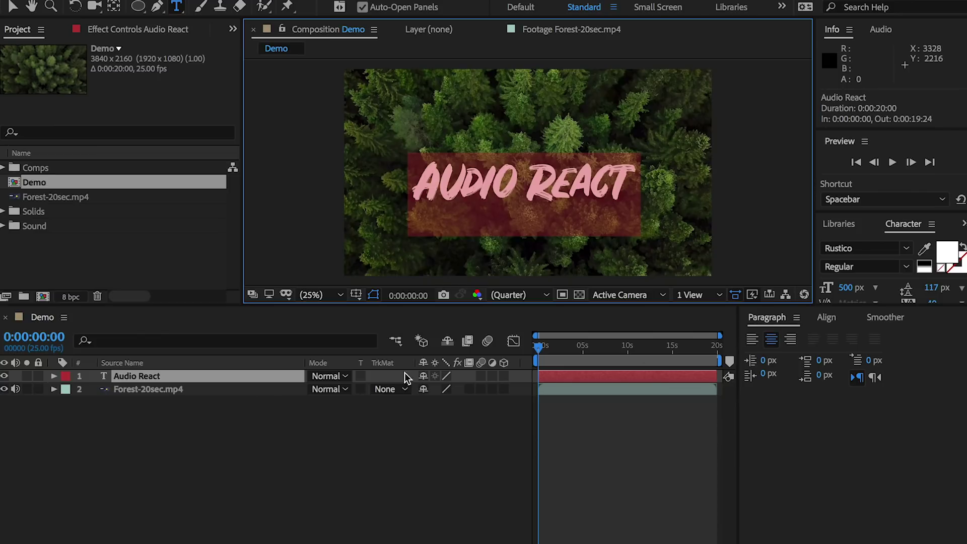
Set the AUDIO REACT layer's anchor point Y to -147.0.
{"action": "left_click", "coordinate": [116, 377]}
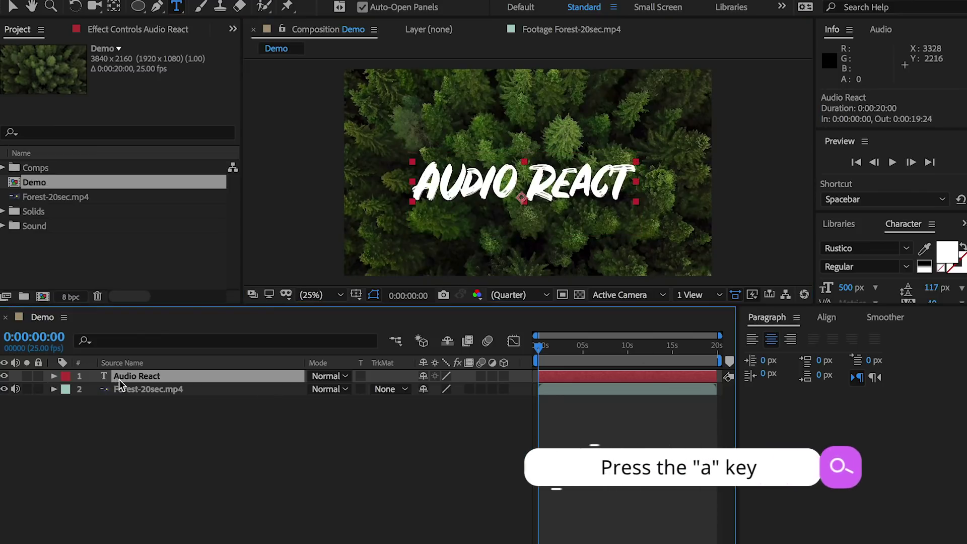
{"action": "key", "text": "a"}
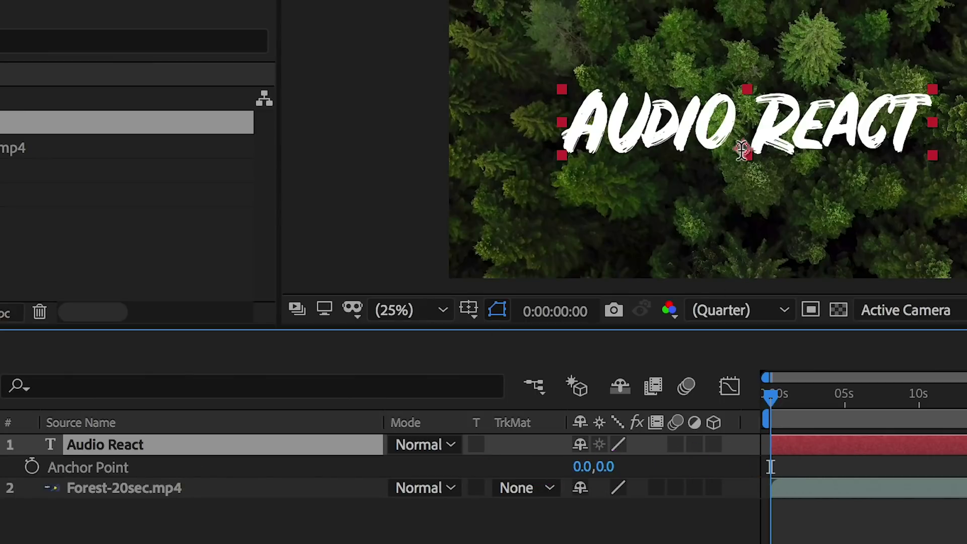
{"action": "left_click_drag", "start_coordinate": [604, 466], "coordinate": [447, 447]}
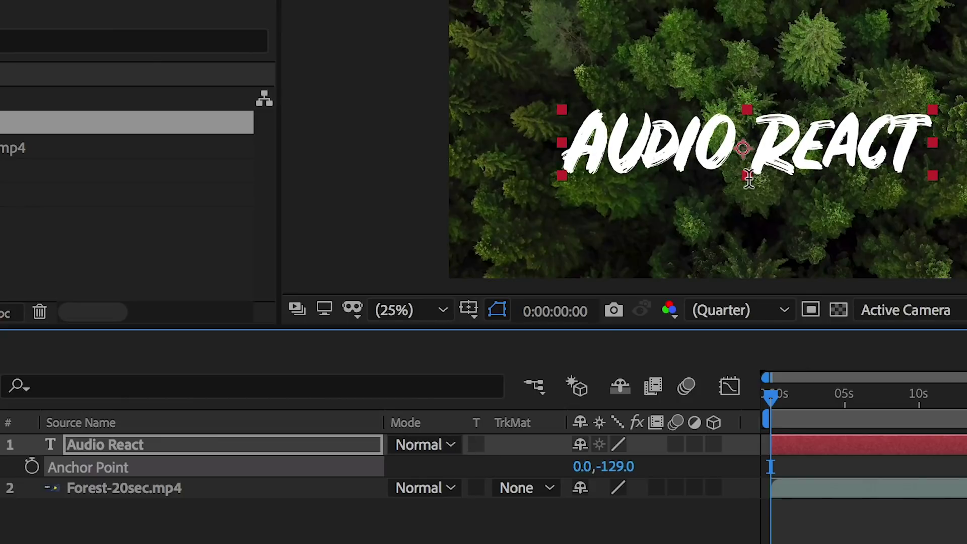
{"action": "left_click", "coordinate": [615, 458]}
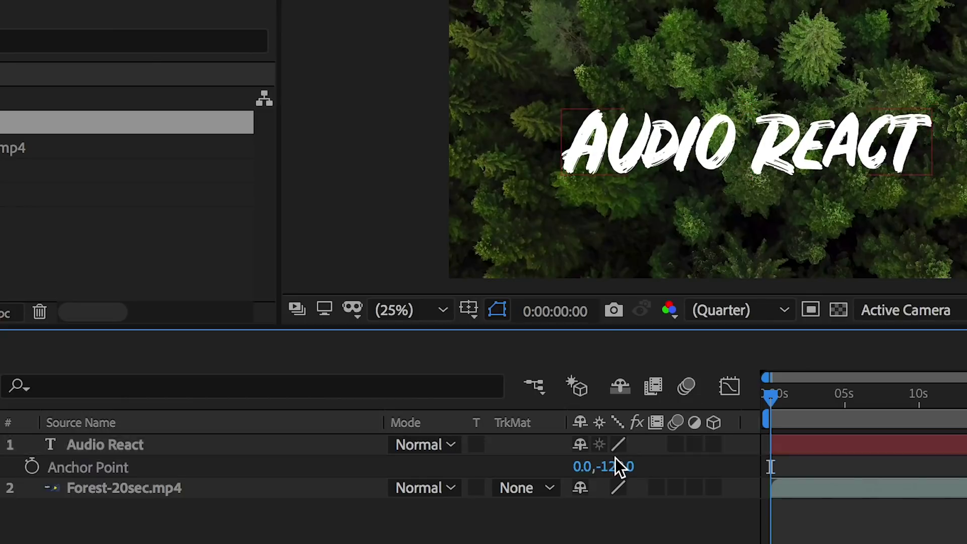
{"action": "left_click_drag", "start_coordinate": [615, 457], "coordinate": [584, 467]}
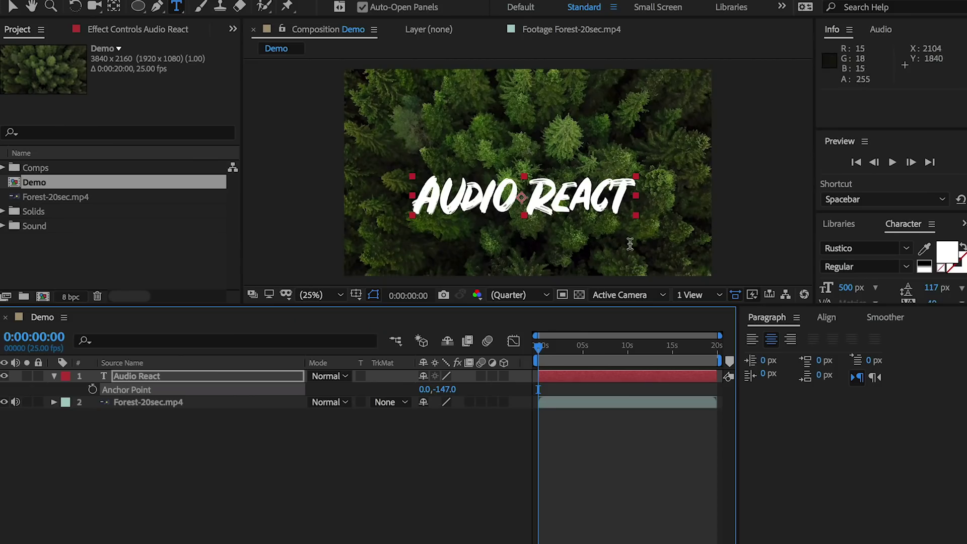
Align the title horizontally and vertically to the centre of the composition.
{"action": "left_click", "coordinate": [826, 317]}
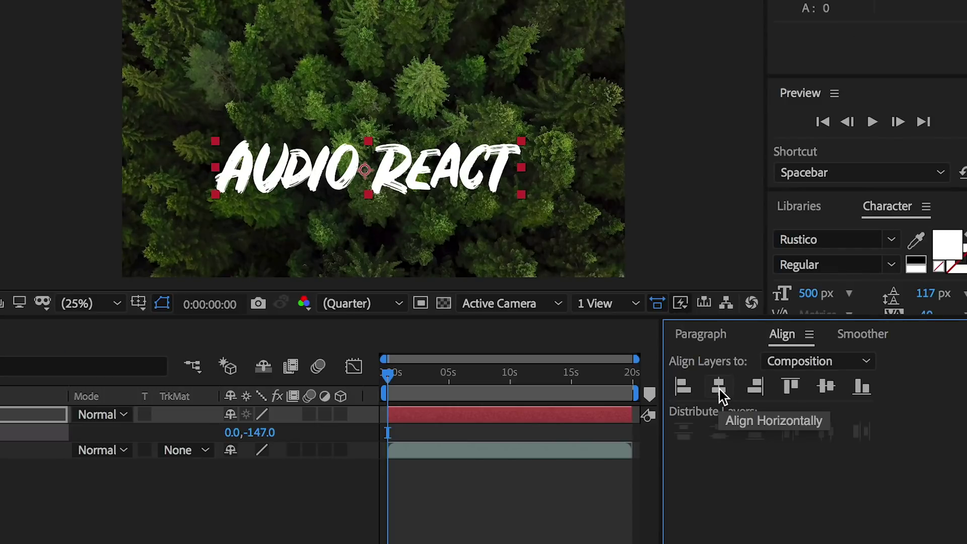
{"action": "left_click", "coordinate": [719, 389]}
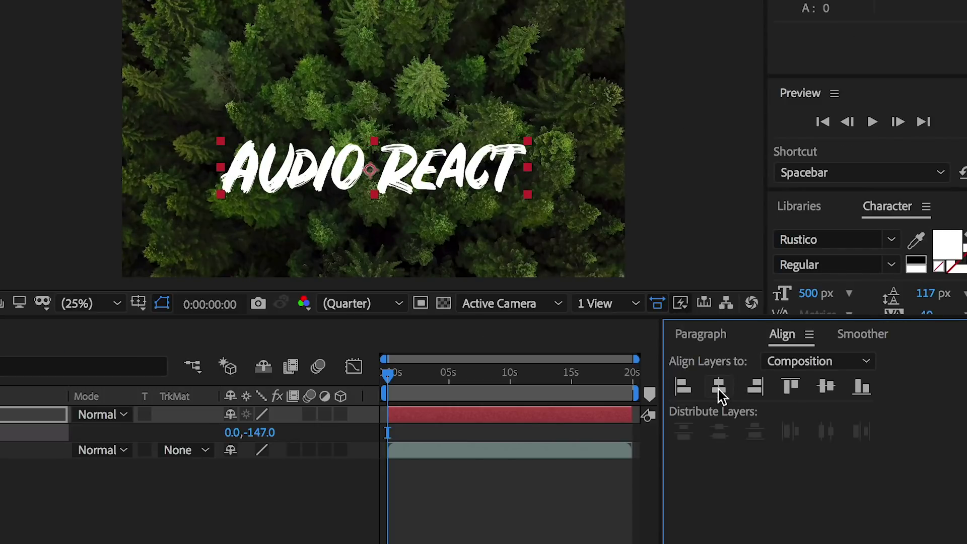
{"action": "left_click", "coordinate": [826, 387]}
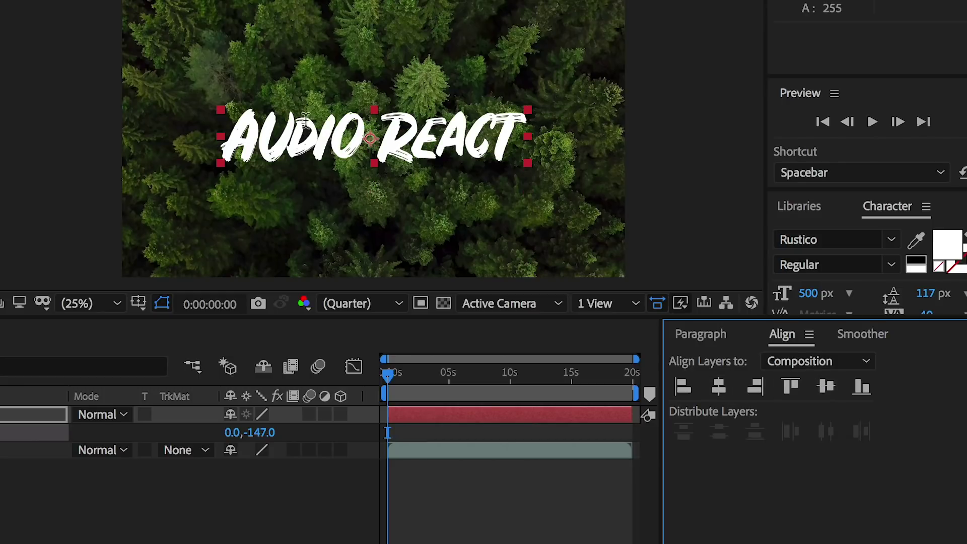
{"action": "left_click", "coordinate": [189, 539]}
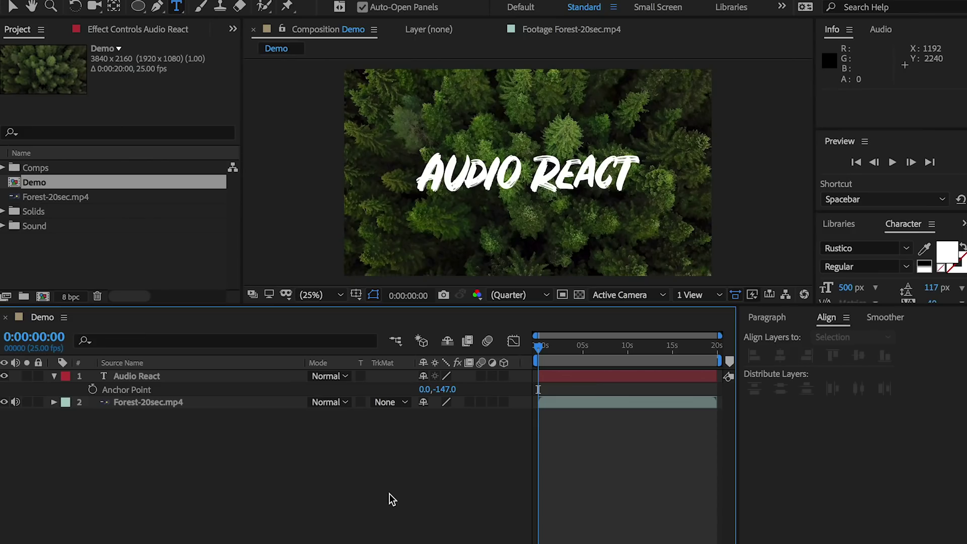
Collapse the title layer and select soundscrate-chill-vibes-sc1.mp3 in the Sound folder.
{"action": "left_click", "coordinate": [54, 376]}
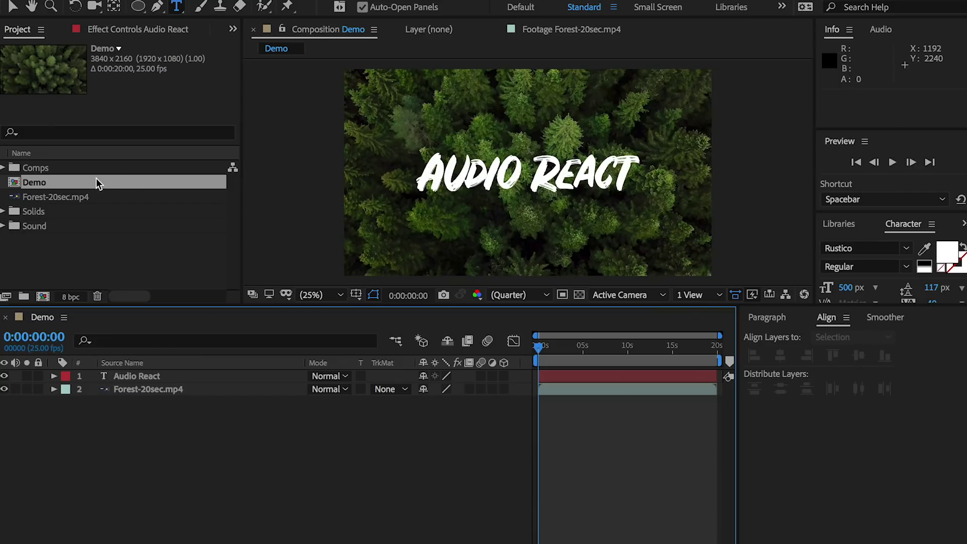
{"action": "left_click", "coordinate": [3, 226]}
{"action": "left_click", "coordinate": [28, 242]}
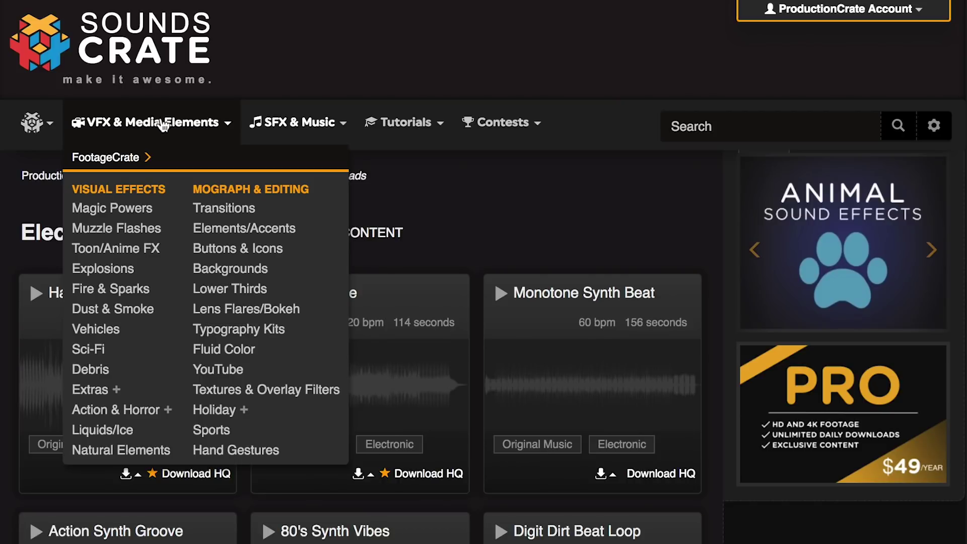
Browse the SoundsCrate menus to the Royalty Free Music Electronic Music page.
{"action": "mouse_move", "coordinate": [343, 126]}
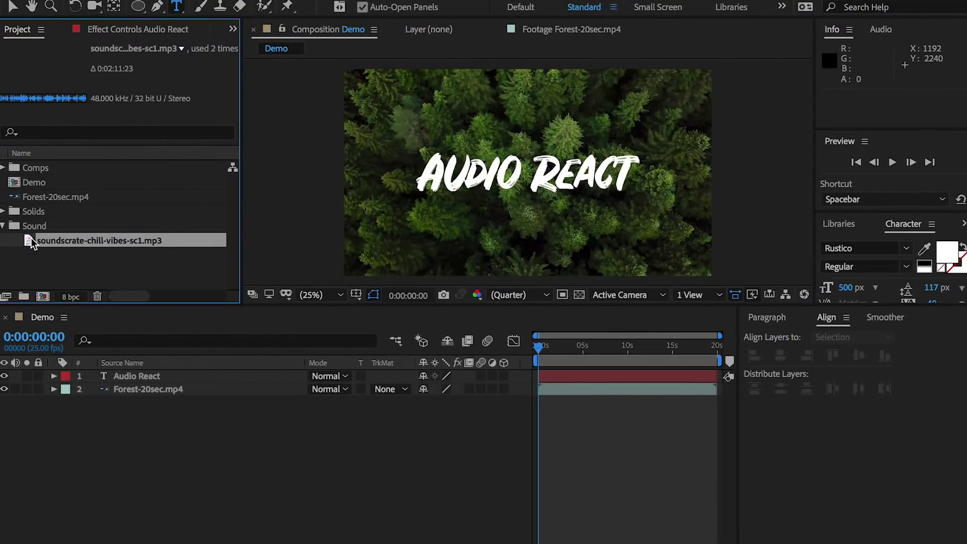
Add soundscrate-chill-vibes-sc1.mp3 to the Demo timeline and convert its audio to keyframes.
{"action": "left_click_drag", "start_coordinate": [30, 242], "coordinate": [175, 474]}
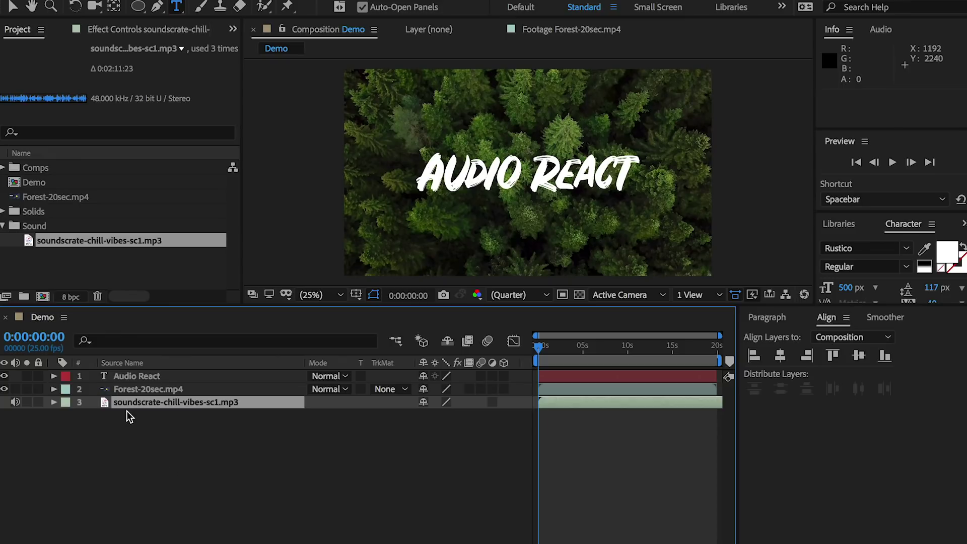
{"action": "right_click", "coordinate": [102, 400]}
{"action": "mouse_move", "coordinate": [187, 401]}
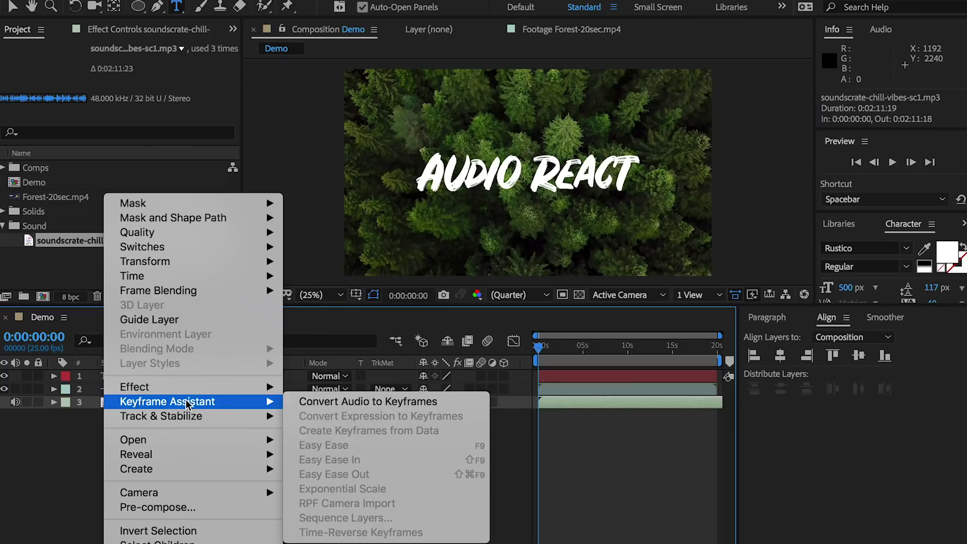
{"action": "left_click", "coordinate": [314, 401]}
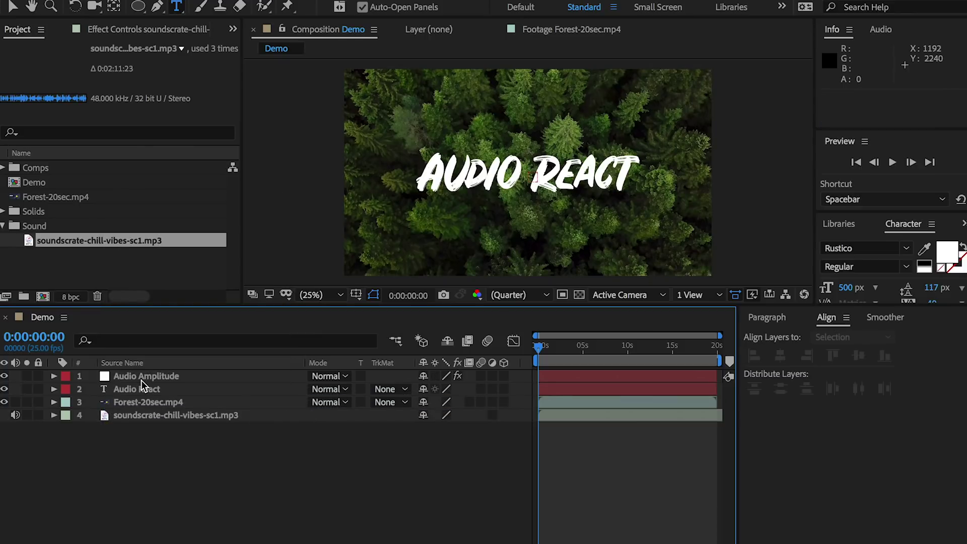
Expand the Audio Amplitude layer to reveal its channel effects.
{"action": "left_click", "coordinate": [117, 376]}
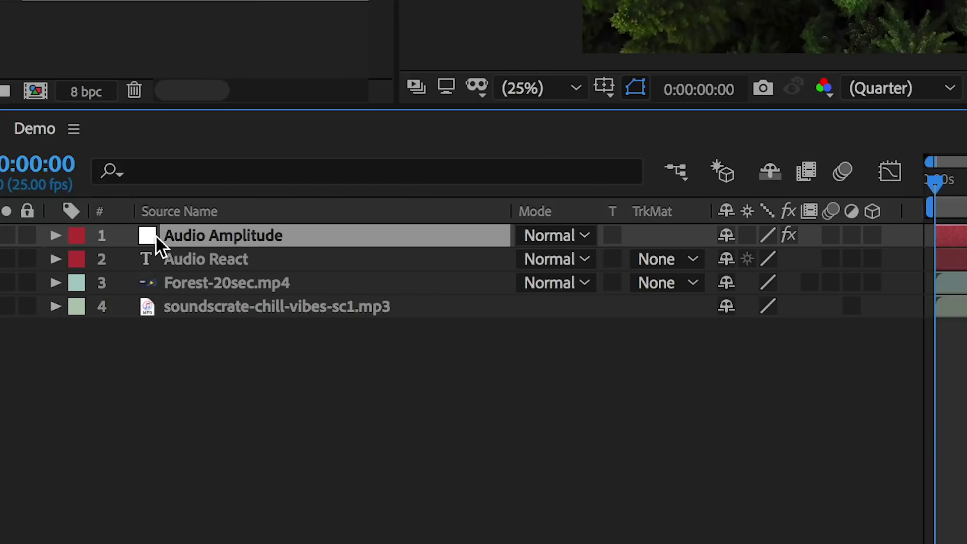
{"action": "left_click", "coordinate": [56, 237]}
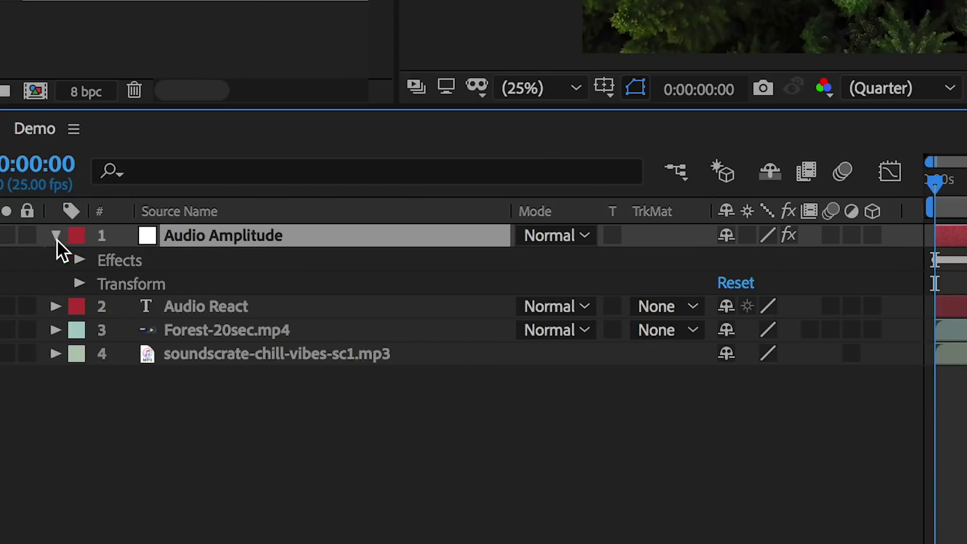
{"action": "left_click", "coordinate": [78, 261]}
Expand the three channel sliders, delete Left Channel and Right Channel, keeping Both Channels.
{"action": "left_click", "coordinate": [103, 284]}
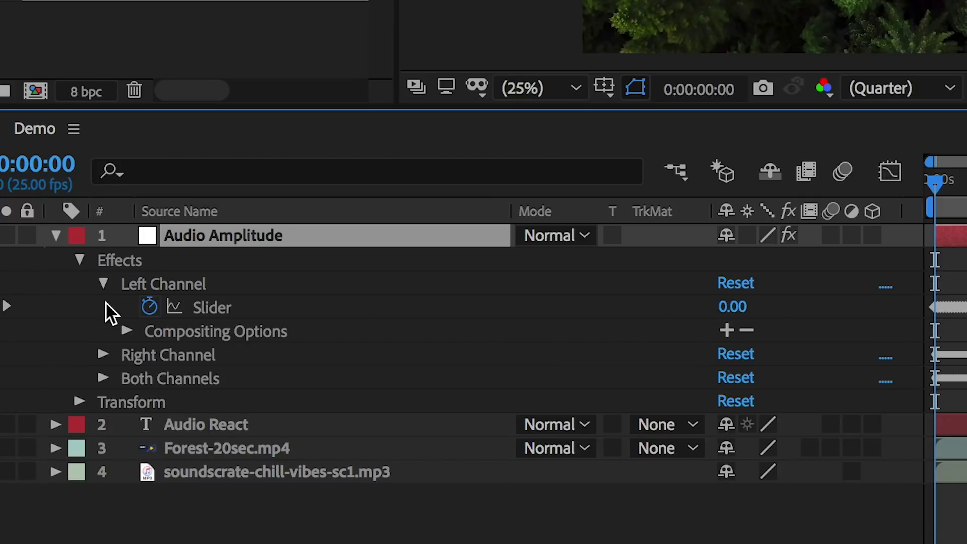
{"action": "left_click", "coordinate": [103, 355]}
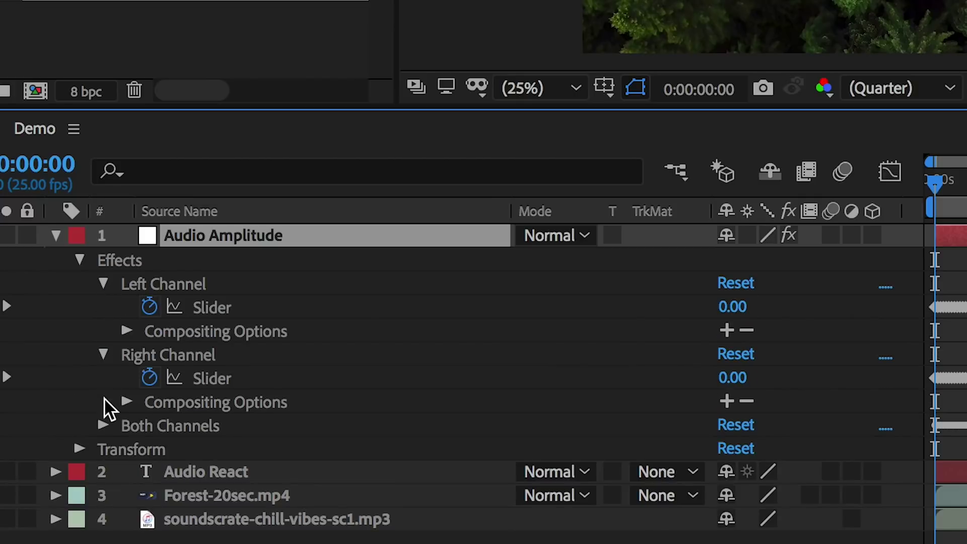
{"action": "left_click", "coordinate": [104, 425]}
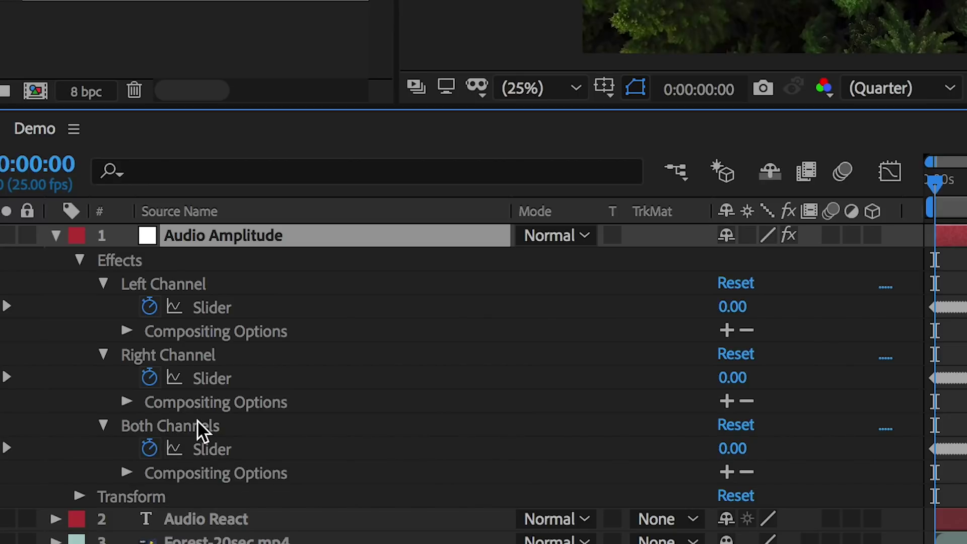
{"action": "left_click", "coordinate": [196, 278]}
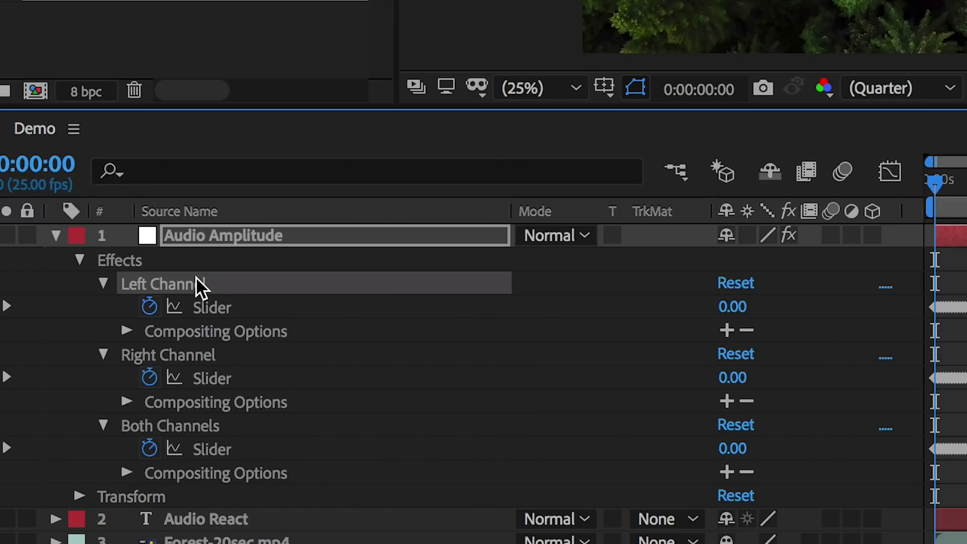
{"action": "key", "text": "Delete"}
{"action": "left_click", "coordinate": [146, 285]}
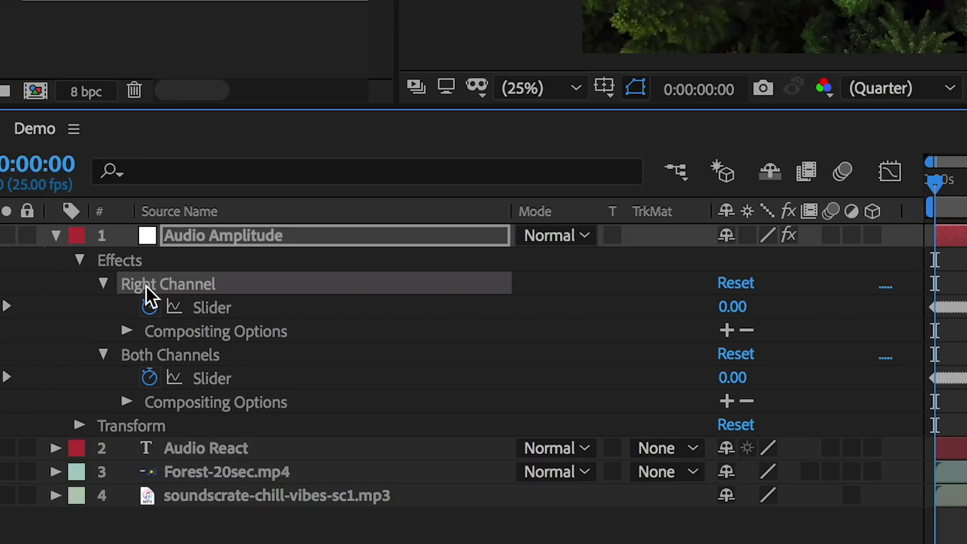
{"action": "key", "text": "Delete"}
{"action": "left_click", "coordinate": [184, 285]}
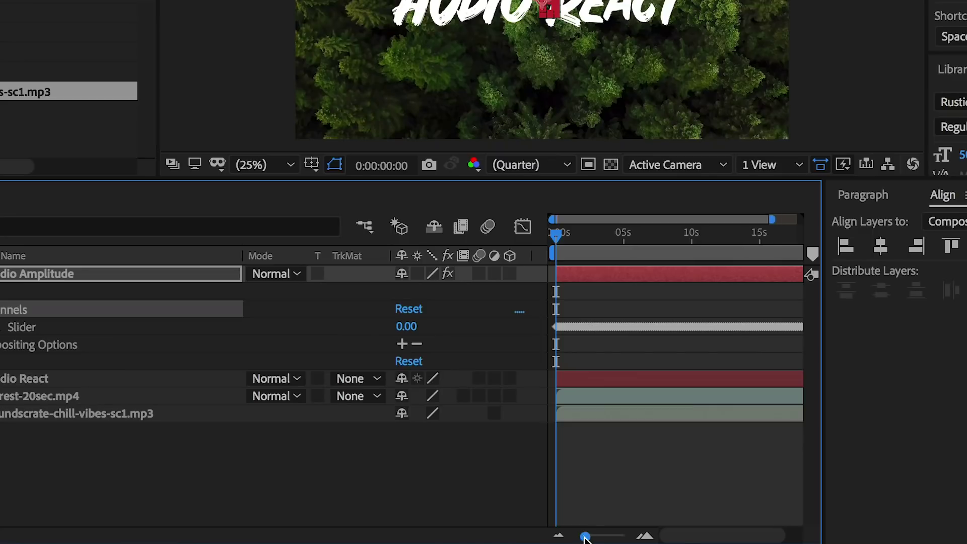
{"action": "left_click_drag", "start_coordinate": [582, 534], "coordinate": [622, 536]}
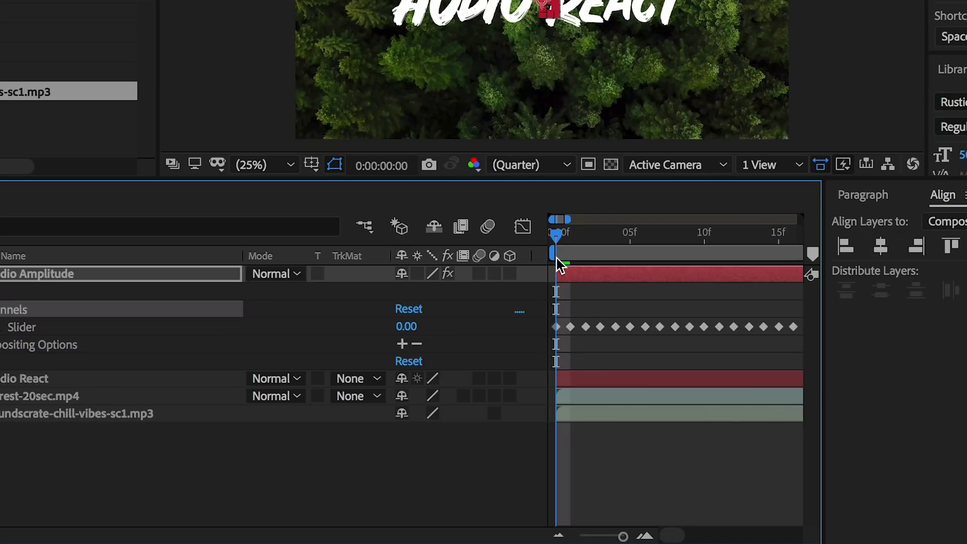
{"action": "mouse_move", "coordinate": [558, 233]}
{"action": "left_mouse_down"}
{"action": "mouse_move", "coordinate": [616, 239]}
{"action": "mouse_move", "coordinate": [551, 239]}
{"action": "left_mouse_up"}
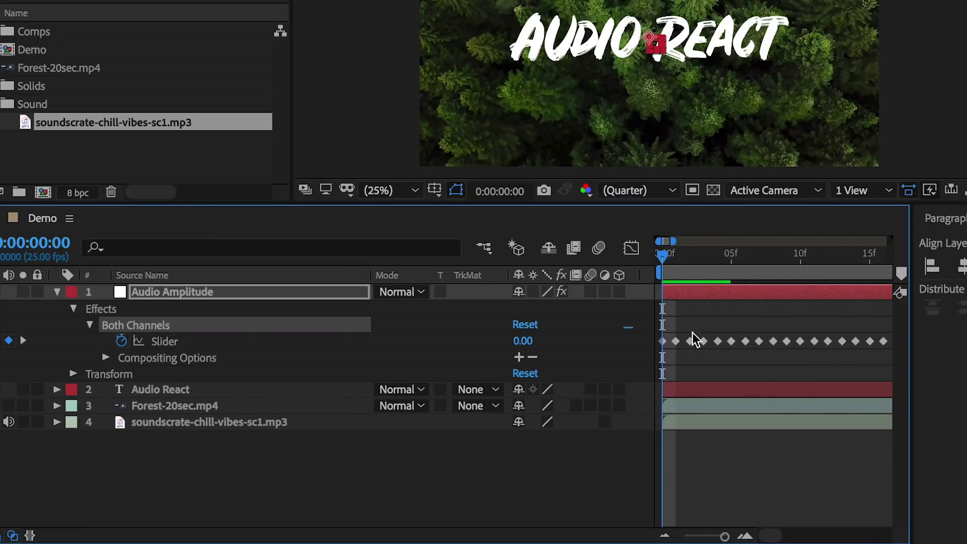
{"action": "left_click", "coordinate": [633, 253]}
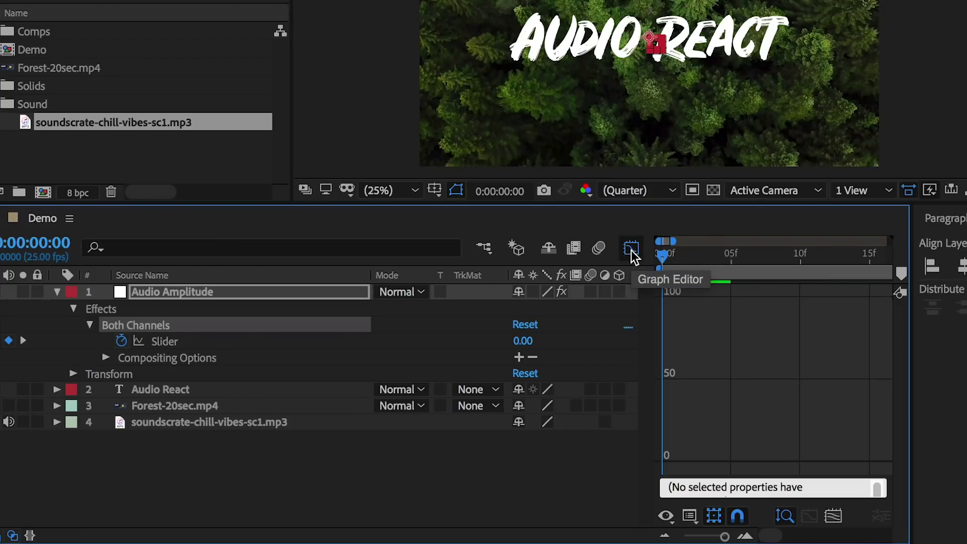
{"action": "left_click", "coordinate": [171, 346]}
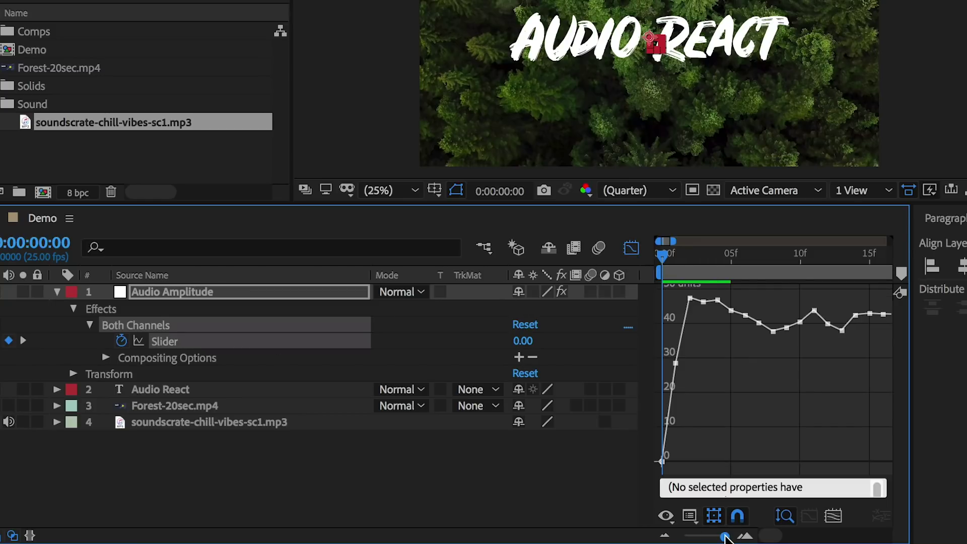
{"action": "left_click_drag", "start_coordinate": [724, 537], "coordinate": [715, 536]}
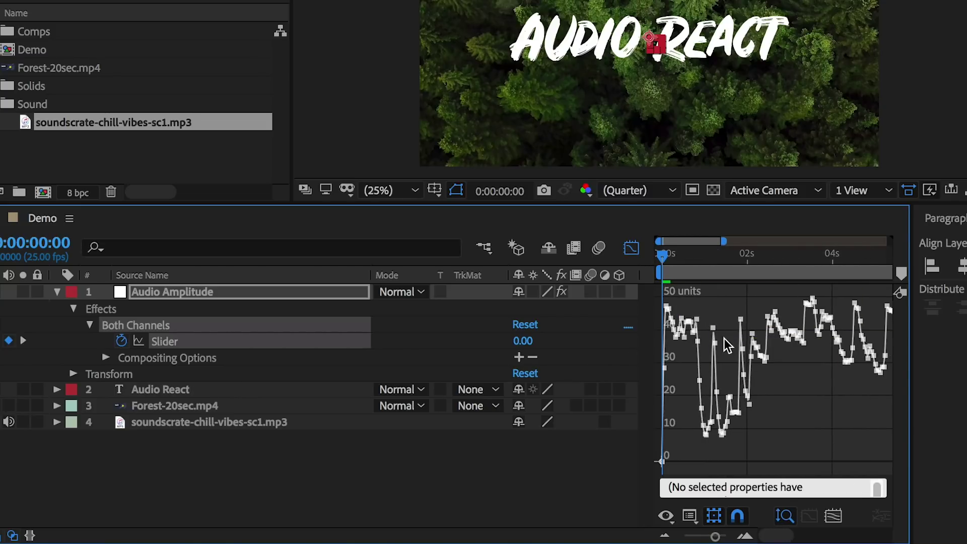
{"action": "mouse_move", "coordinate": [717, 358]}
{"action": "mouse_move", "coordinate": [667, 308]}
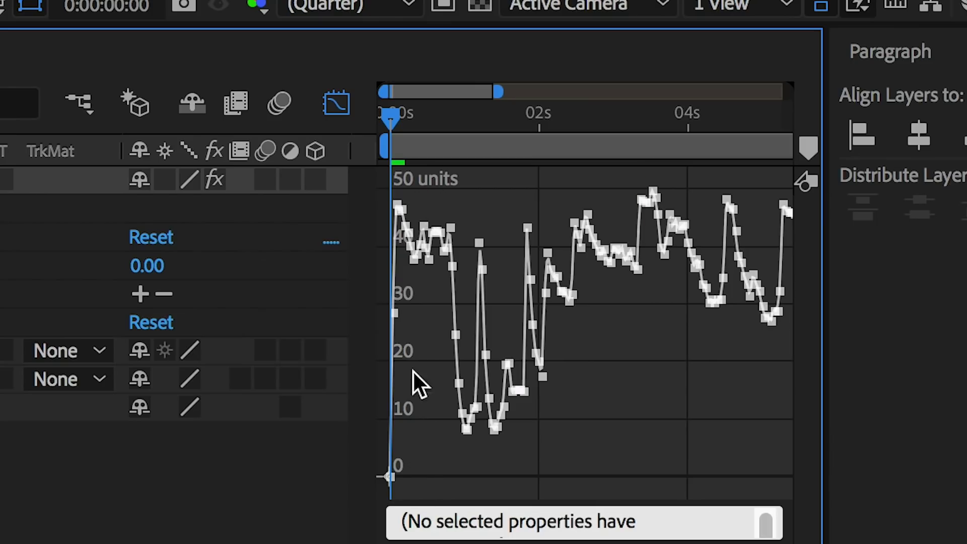
{"action": "mouse_move", "coordinate": [451, 252]}
{"action": "left_click", "coordinate": [343, 106]}
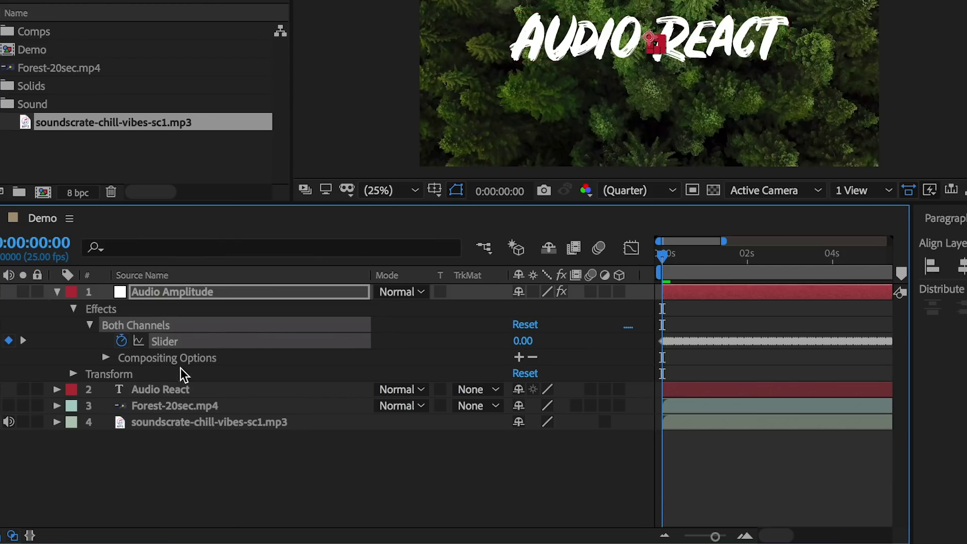
{"action": "left_click", "coordinate": [171, 387]}
Add an expression to the AUDIO REACT title's Scale property.
{"action": "left_click", "coordinate": [57, 292]}
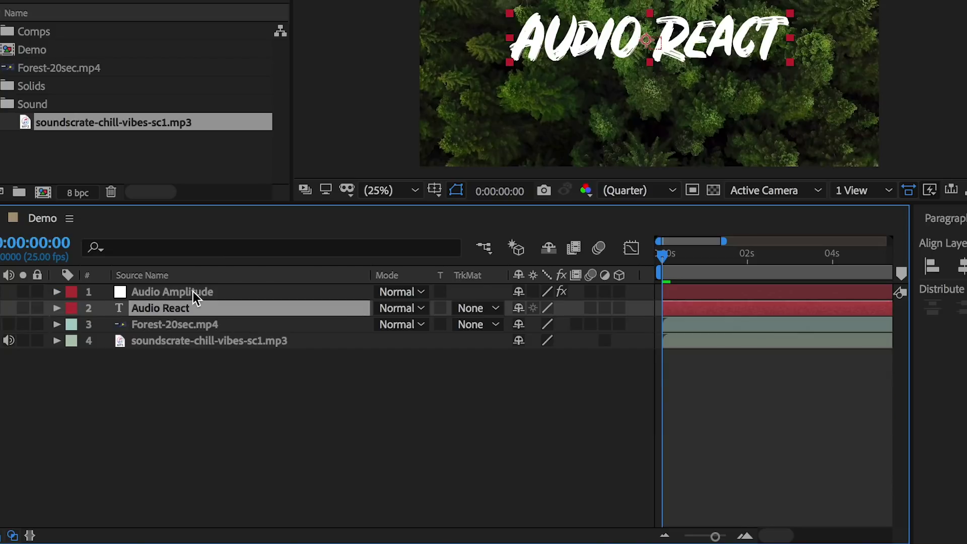
{"action": "left_click", "coordinate": [176, 293]}
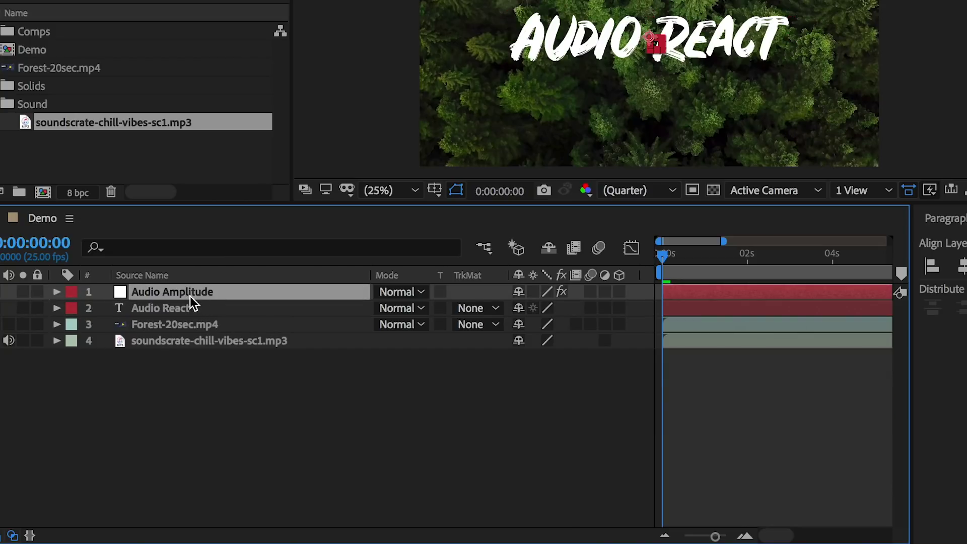
{"action": "left_click", "coordinate": [179, 309]}
{"action": "left_click", "coordinate": [58, 309]}
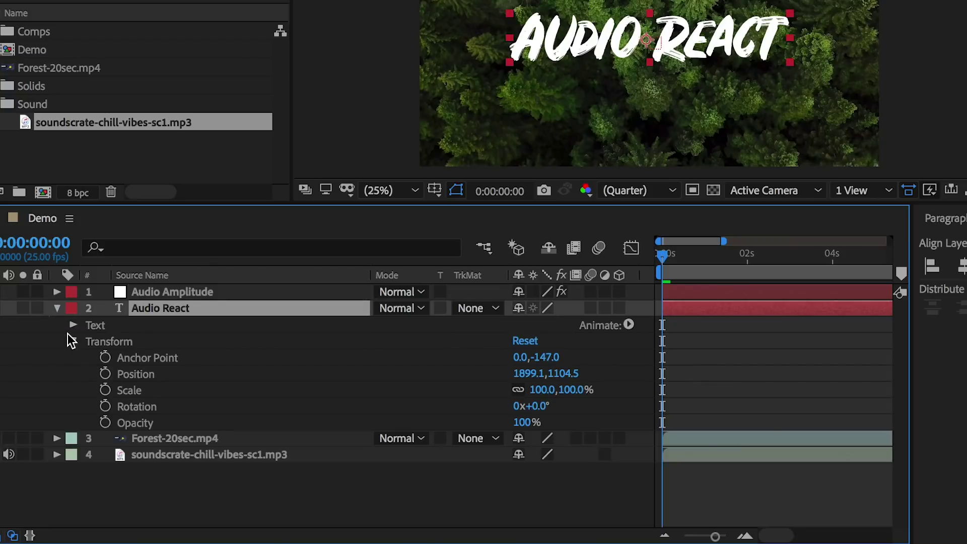
{"action": "left_click", "coordinate": [132, 393]}
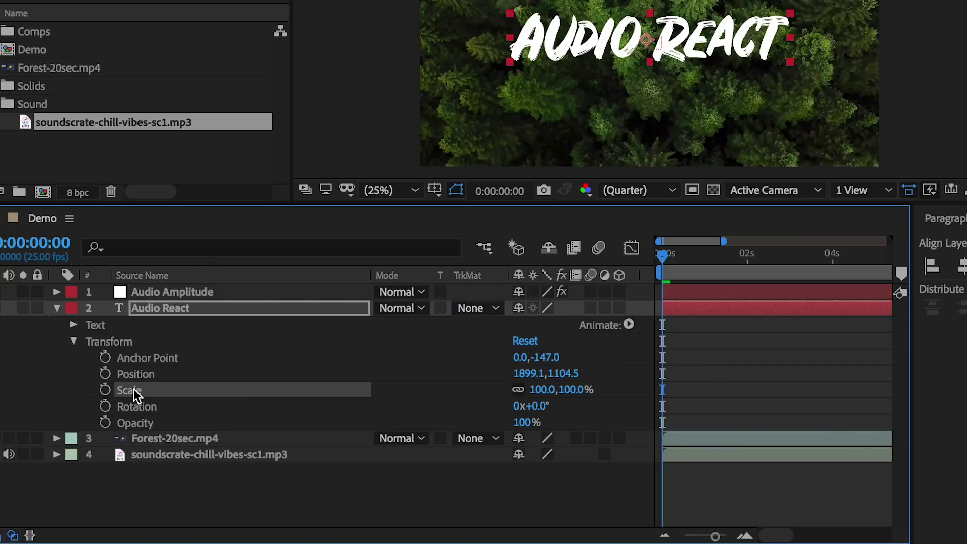
{"action": "left_click", "coordinate": [107, 392], "text": "alt"}
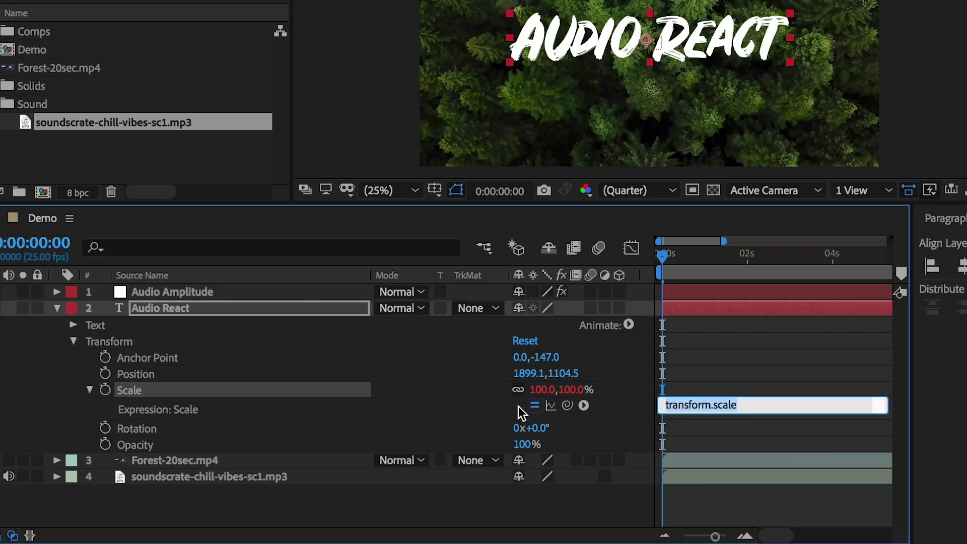
Pick-whip the Scale expression to the Both Channels Slider and preview the result.
{"action": "left_click", "coordinate": [56, 292]}
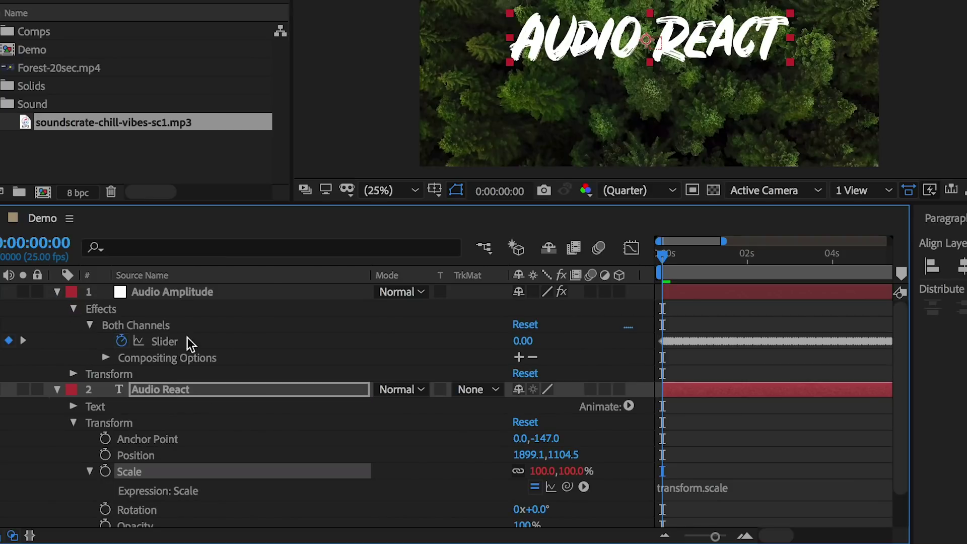
{"action": "scroll", "coordinate": [165, 349], "scroll_direction": "down", "scroll_amount": 1}
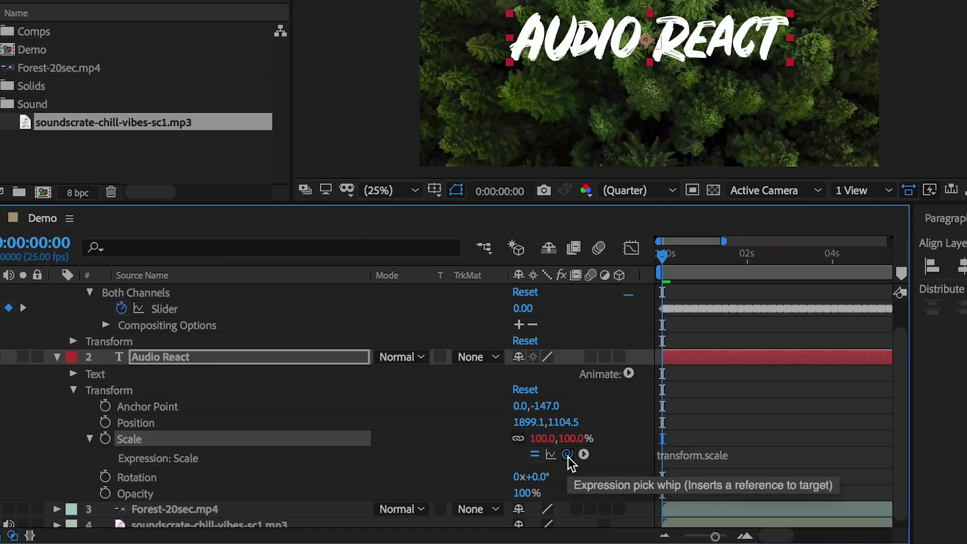
{"action": "left_click_drag", "start_coordinate": [567, 456], "coordinate": [165, 310]}
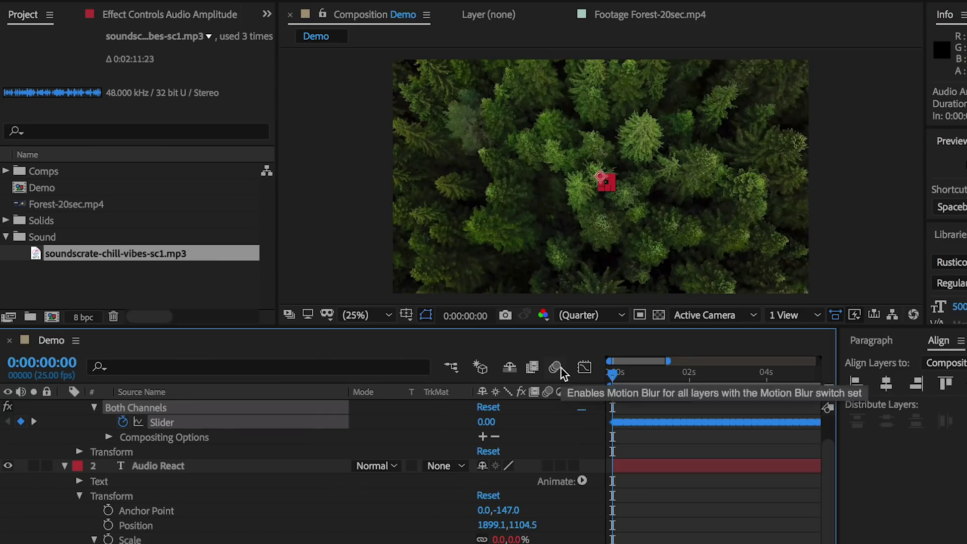
{"action": "key", "text": "space"}
{"action": "key", "text": "space"}
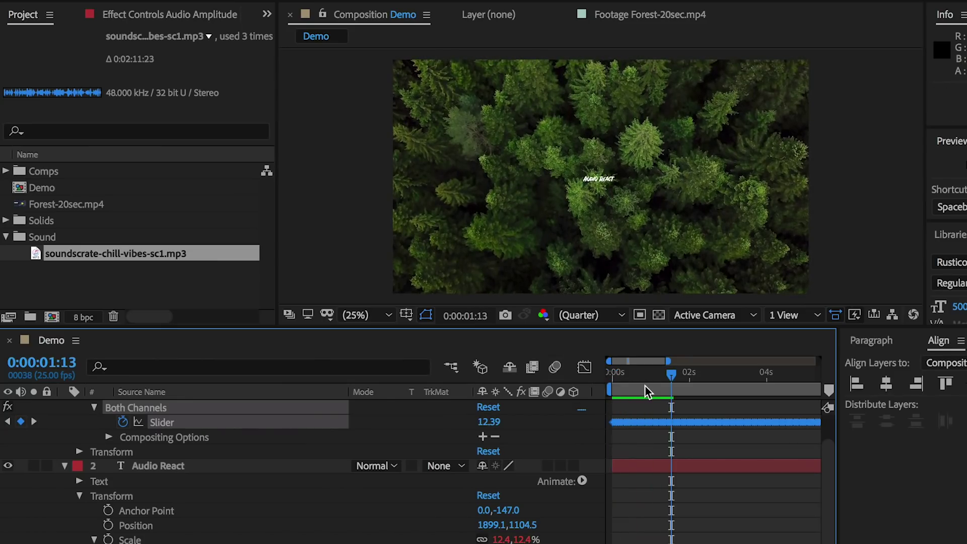
{"action": "mouse_move", "coordinate": [641, 373]}
{"action": "left_mouse_down"}
{"action": "mouse_move", "coordinate": [613, 375]}
{"action": "mouse_move", "coordinate": [649, 379]}
{"action": "mouse_move", "coordinate": [639, 382]}
{"action": "left_mouse_up"}
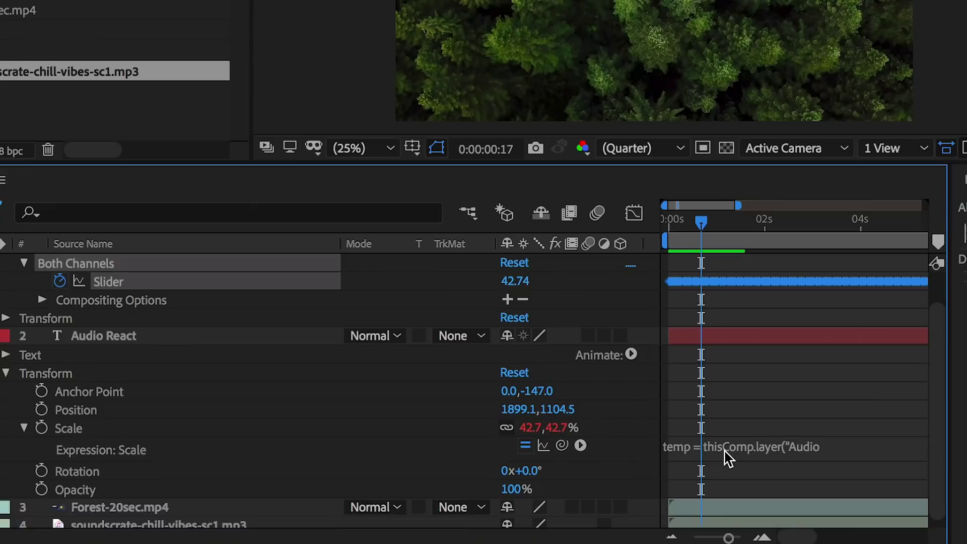
{"action": "left_click", "coordinate": [729, 458]}
Edit the Scale expression to temp = Slider; [temp, temp]+[100,100] and commit it.
{"action": "left_click", "coordinate": [797, 456]}
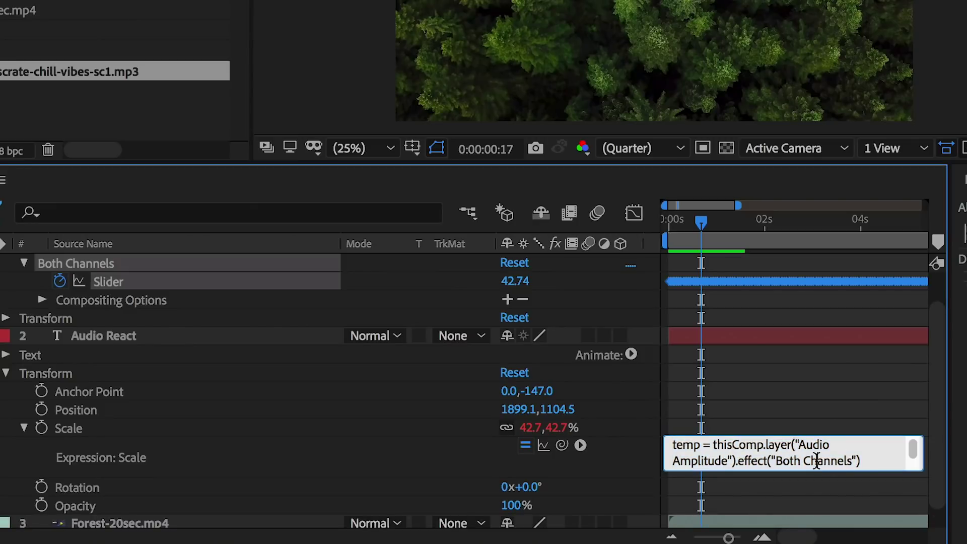
{"action": "type", "text": "(\"Slider\"); [temp, temp]"}
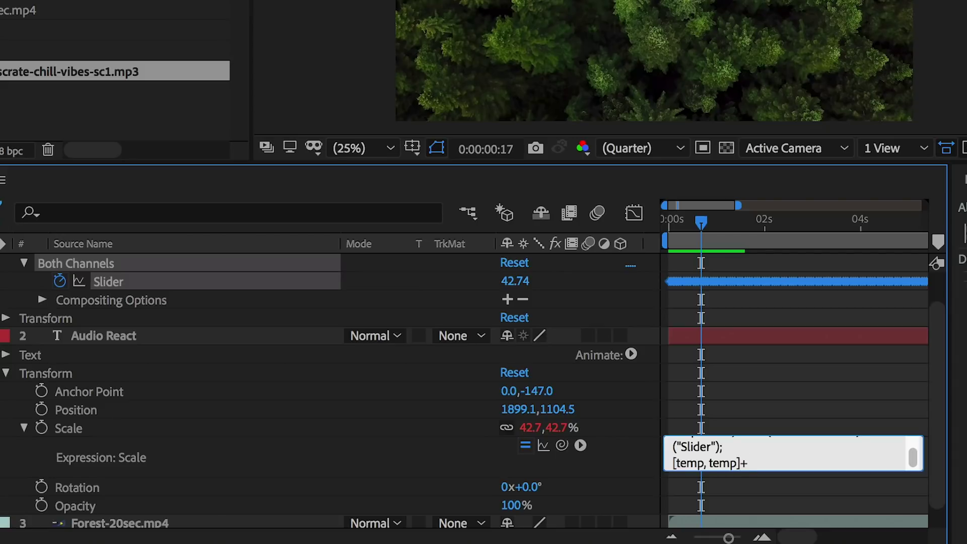
{"action": "type", "text": "+[100,100"}
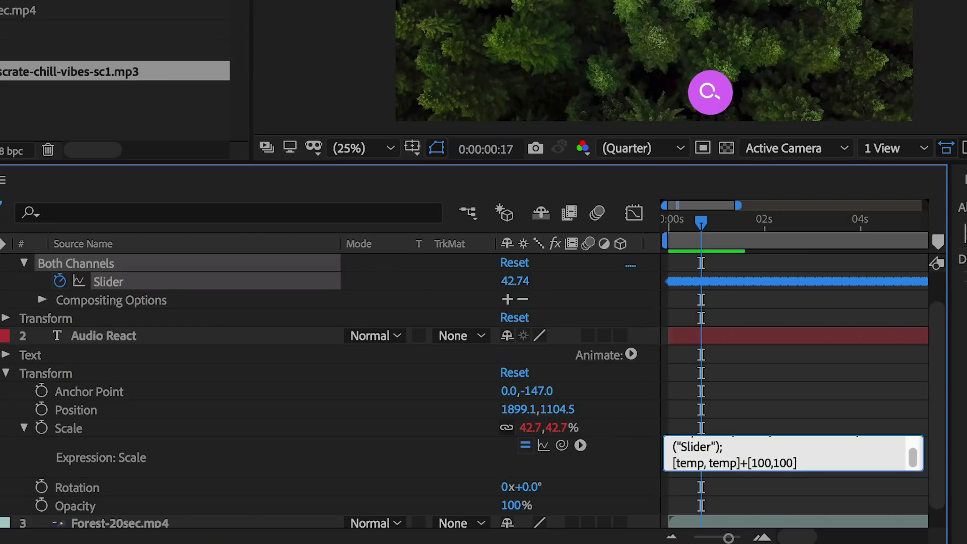
{"action": "double_click", "coordinate": [763, 463]}
{"action": "left_click_drag", "start_coordinate": [796, 463], "coordinate": [774, 464]}
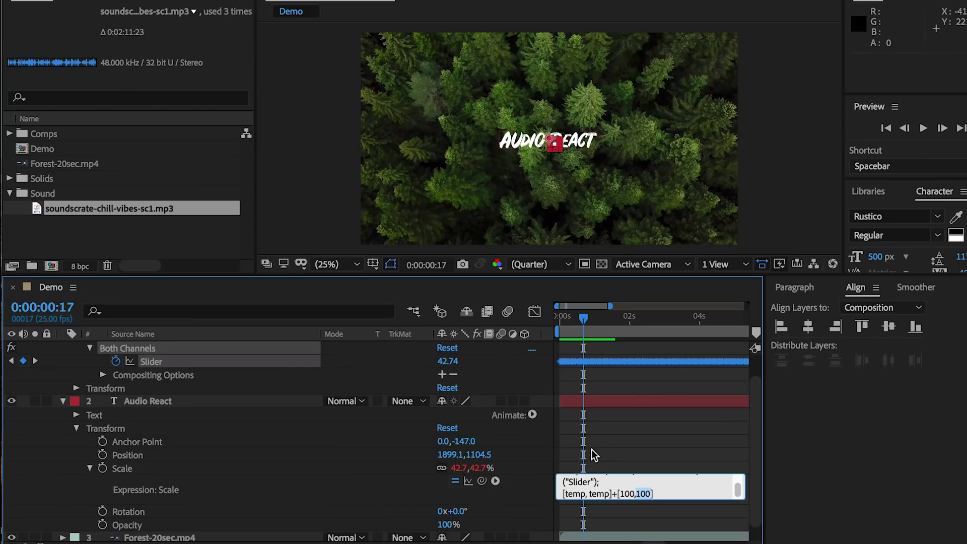
{"action": "left_click", "coordinate": [123, 469]}
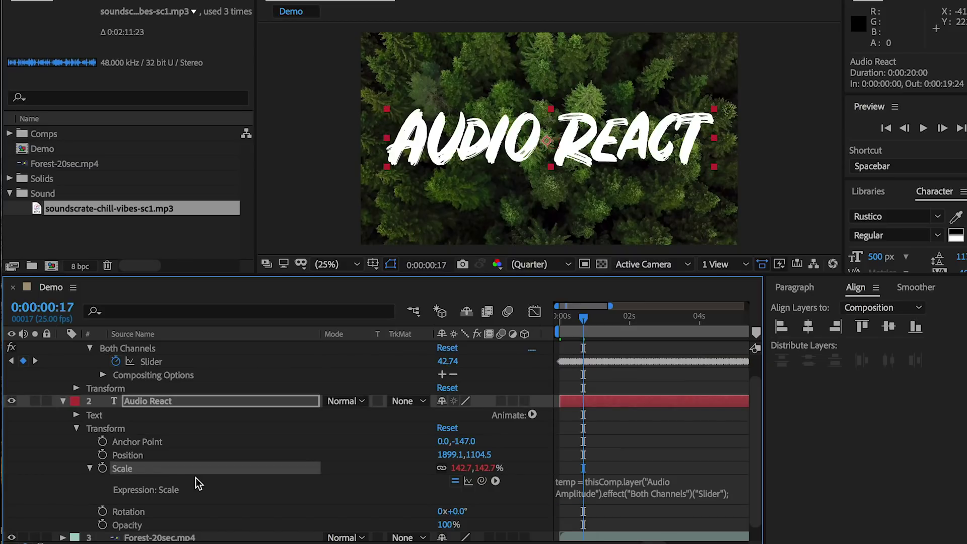
Return to the composition start and preview the title growing from 100%.
{"action": "left_click_drag", "start_coordinate": [582, 319], "coordinate": [548, 318]}
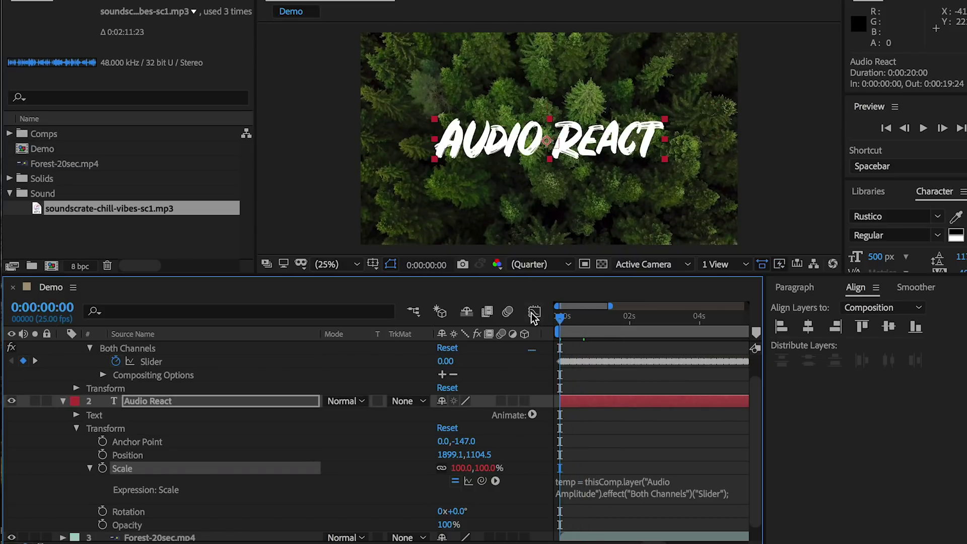
{"action": "key", "text": "space"}
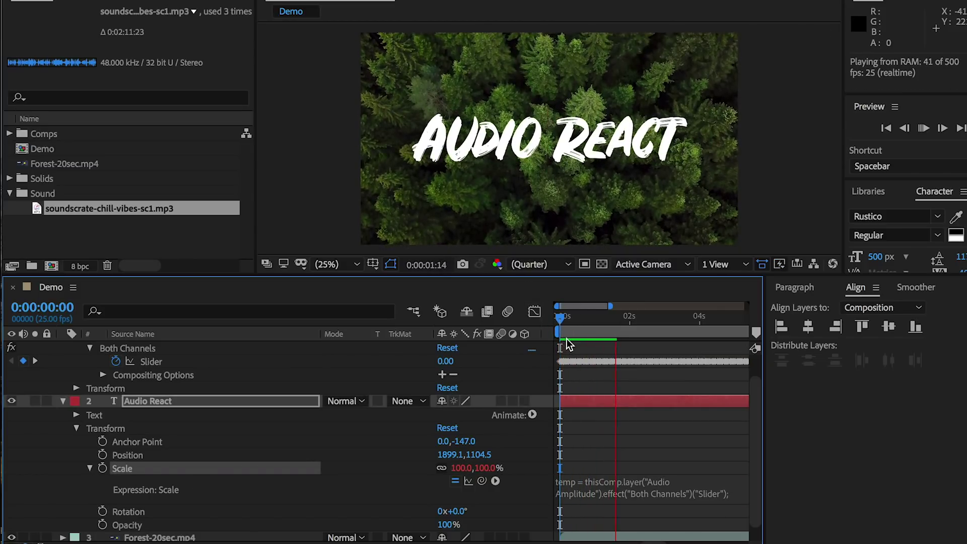
{"action": "key", "text": "space"}
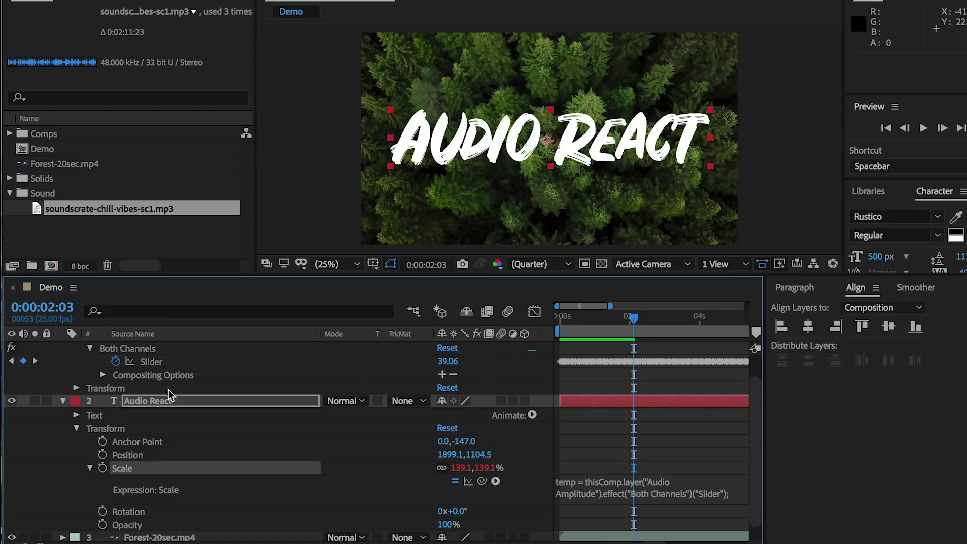
Add an Opacity expression on the title linked to the Both Channels Slider.
{"action": "left_click", "coordinate": [90, 468]}
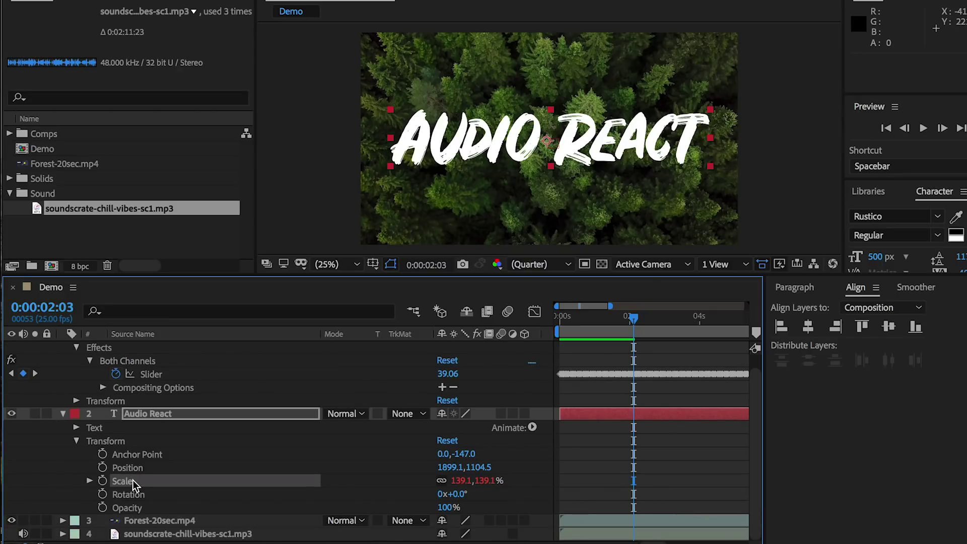
{"action": "left_click", "coordinate": [134, 510]}
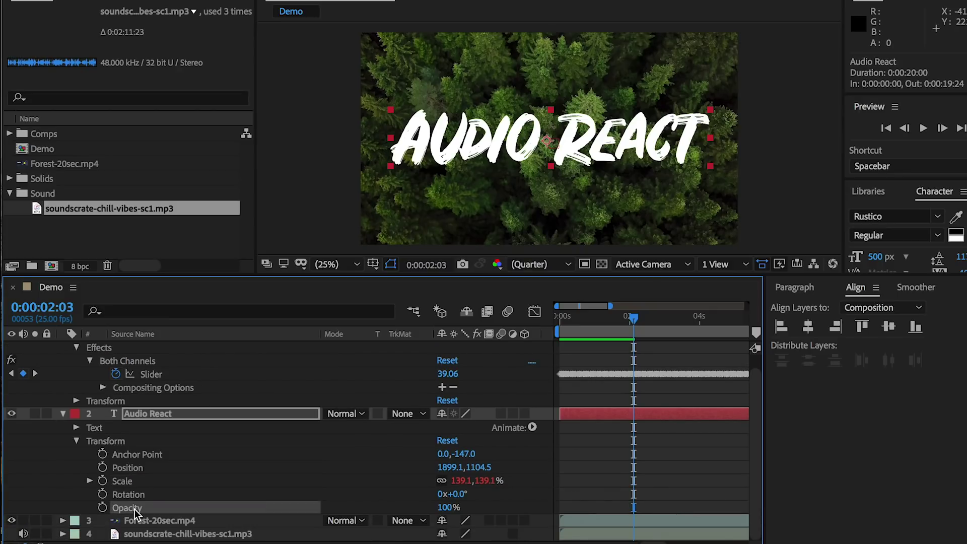
{"action": "left_click", "coordinate": [103, 509], "text": "alt"}
{"action": "left_click_drag", "start_coordinate": [481, 519], "coordinate": [151, 377]}
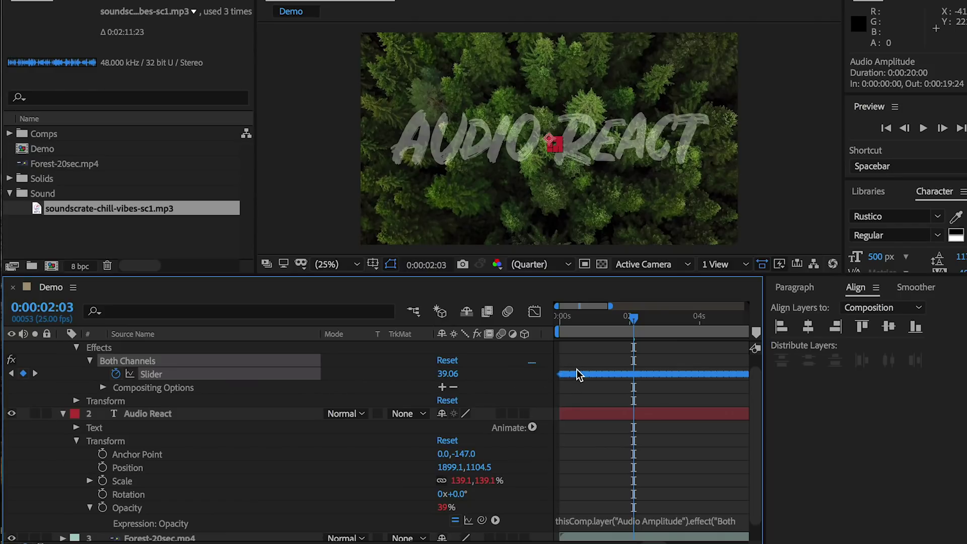
Scrub the timeline to check the opacity fade, then preview from the start.
{"action": "mouse_move", "coordinate": [578, 374]}
{"action": "scroll", "coordinate": [146, 359], "scroll_direction": "up", "scroll_amount": 1}
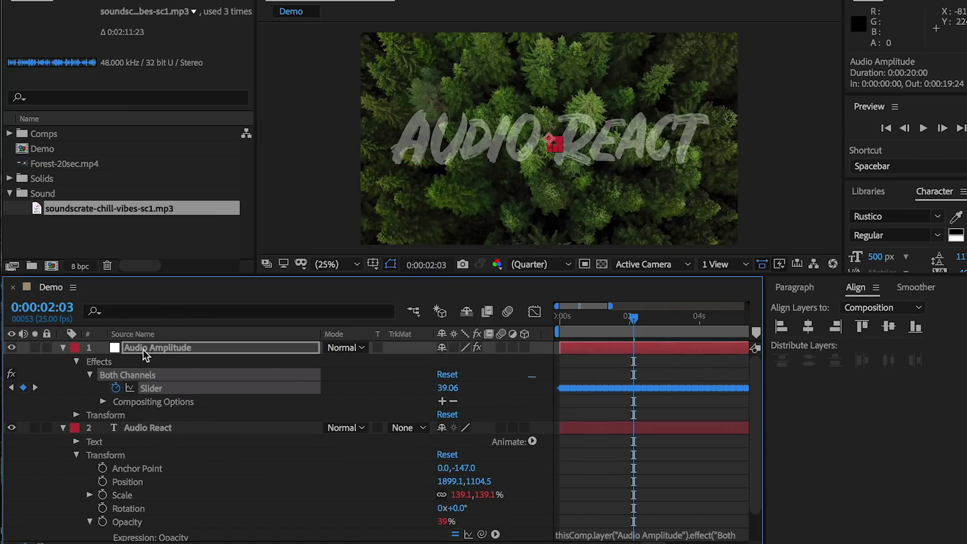
{"action": "scroll", "coordinate": [245, 423], "scroll_direction": "down", "scroll_amount": 2}
{"action": "mouse_move", "coordinate": [586, 316]}
{"action": "left_mouse_down"}
{"action": "mouse_move", "coordinate": [556, 320]}
{"action": "mouse_move", "coordinate": [597, 330]}
{"action": "mouse_move", "coordinate": [626, 321]}
{"action": "mouse_move", "coordinate": [633, 339]}
{"action": "mouse_move", "coordinate": [598, 320]}
{"action": "left_mouse_up"}
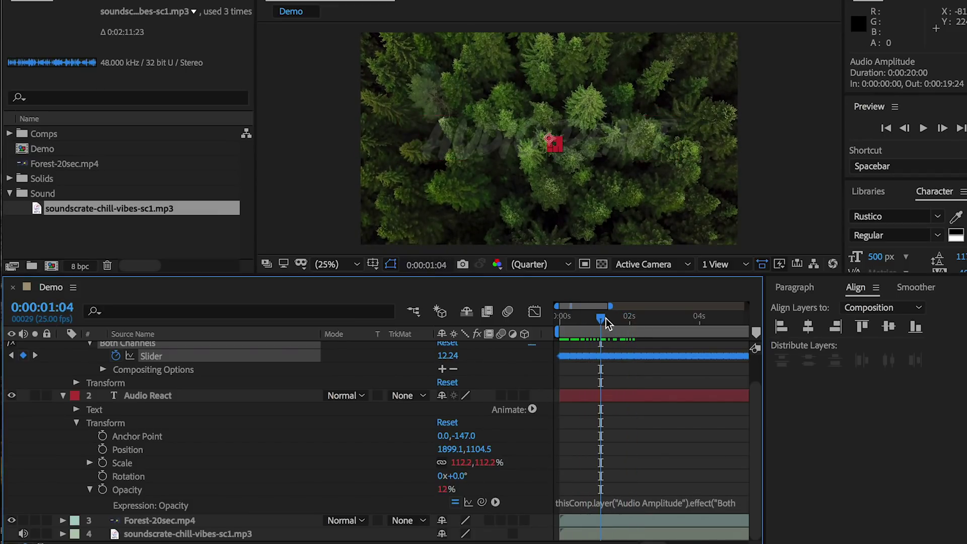
{"action": "left_click_drag", "start_coordinate": [607, 322], "coordinate": [690, 324]}
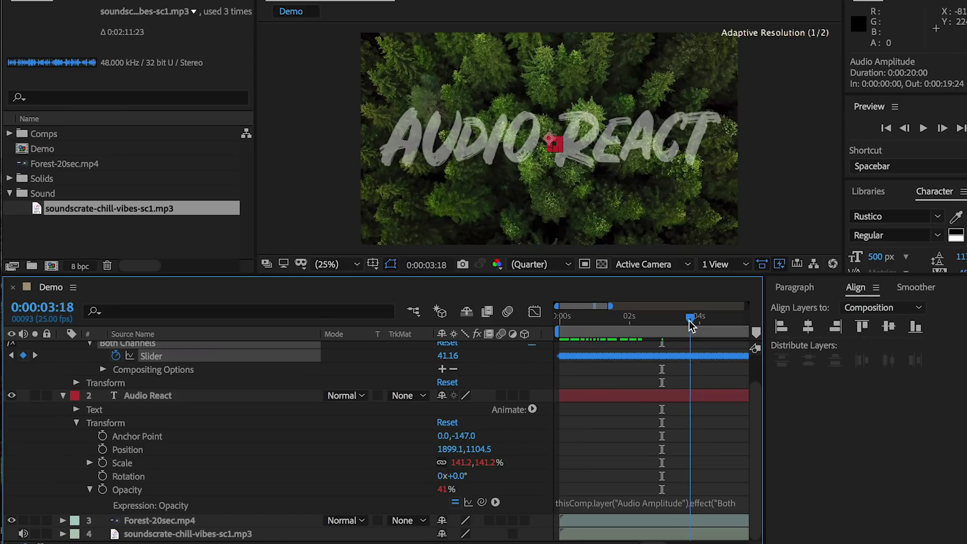
{"action": "left_click_drag", "start_coordinate": [604, 320], "coordinate": [536, 319]}
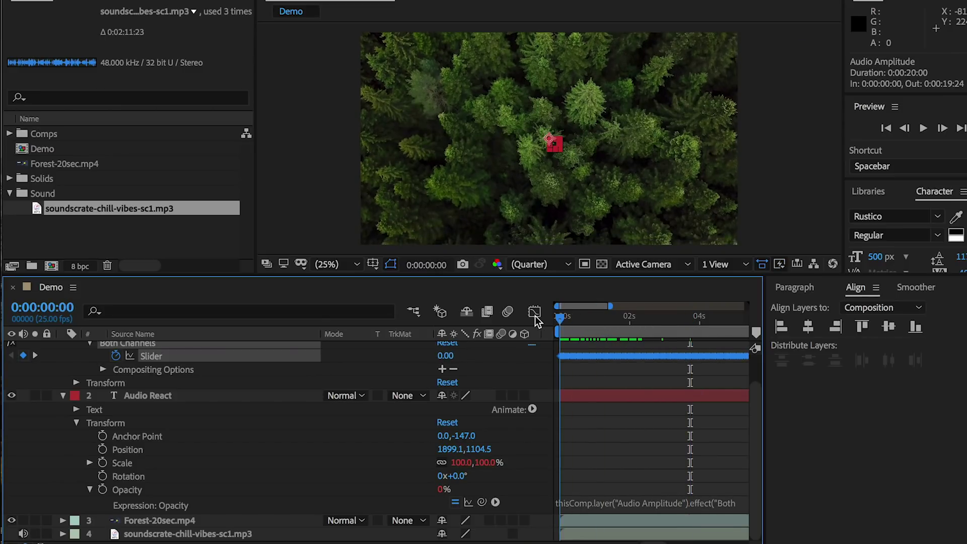
{"action": "key", "text": "space"}
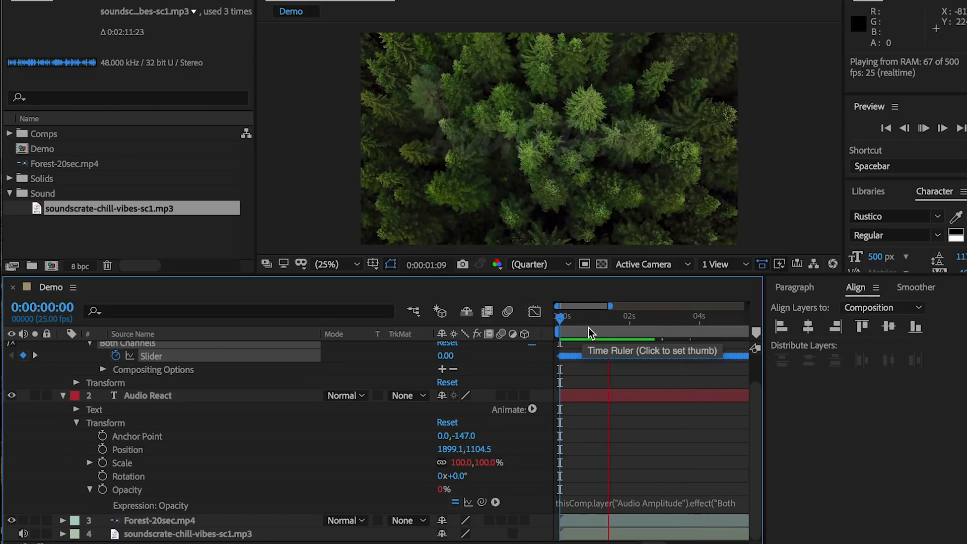
Remove the Opacity expression so it's 100%, return to 0:00:00:00 and start a RAM preview.
{"action": "key", "text": "space"}
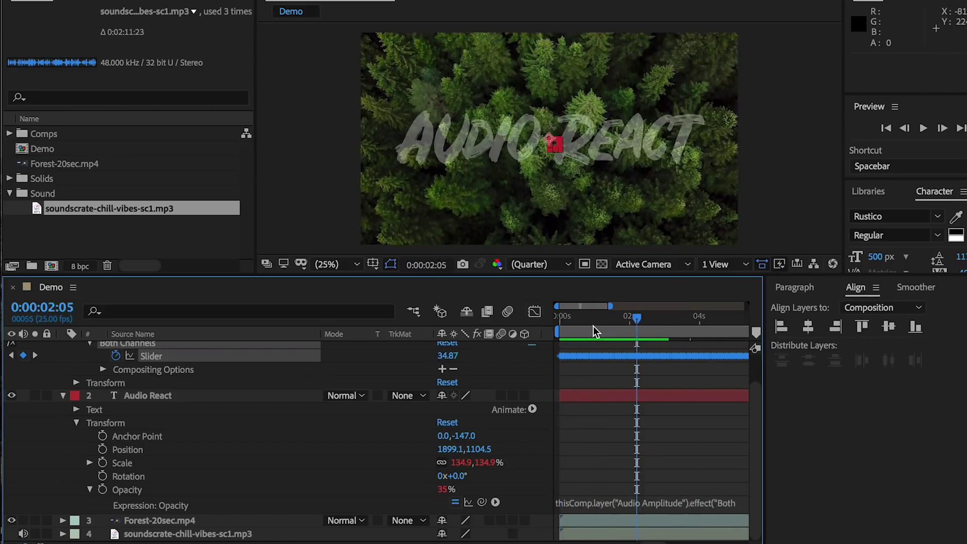
{"action": "left_click", "coordinate": [103, 491], "text": "alt"}
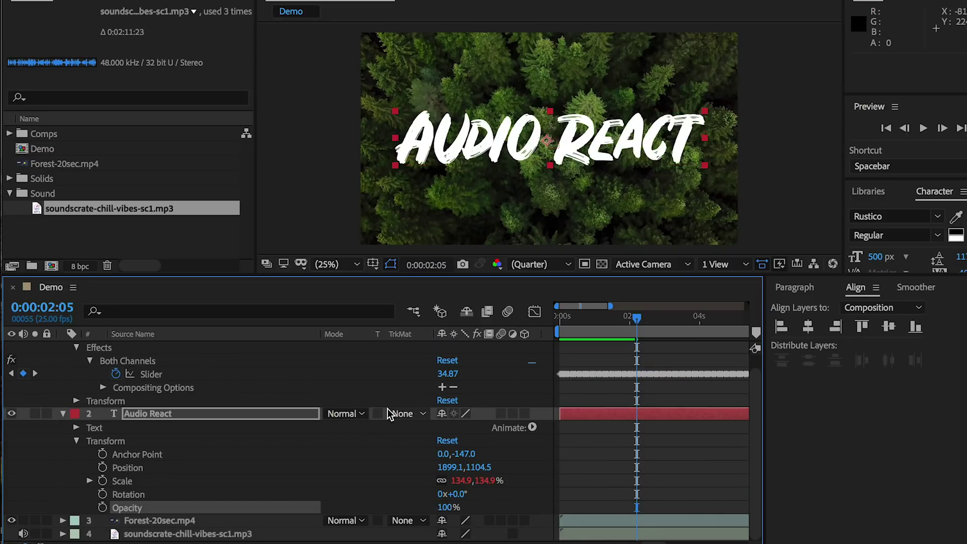
{"action": "left_click", "coordinate": [562, 316]}
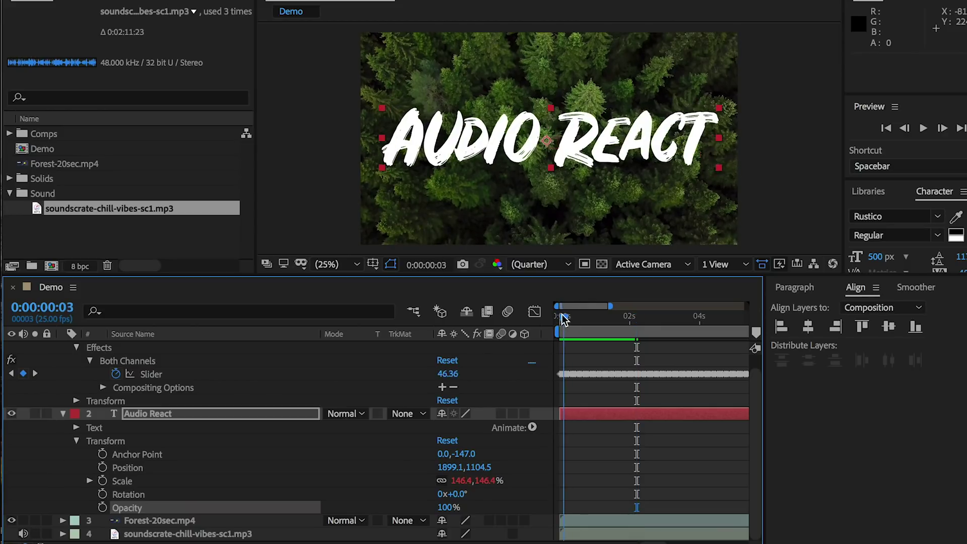
{"action": "left_click_drag", "start_coordinate": [562, 318], "coordinate": [558, 317]}
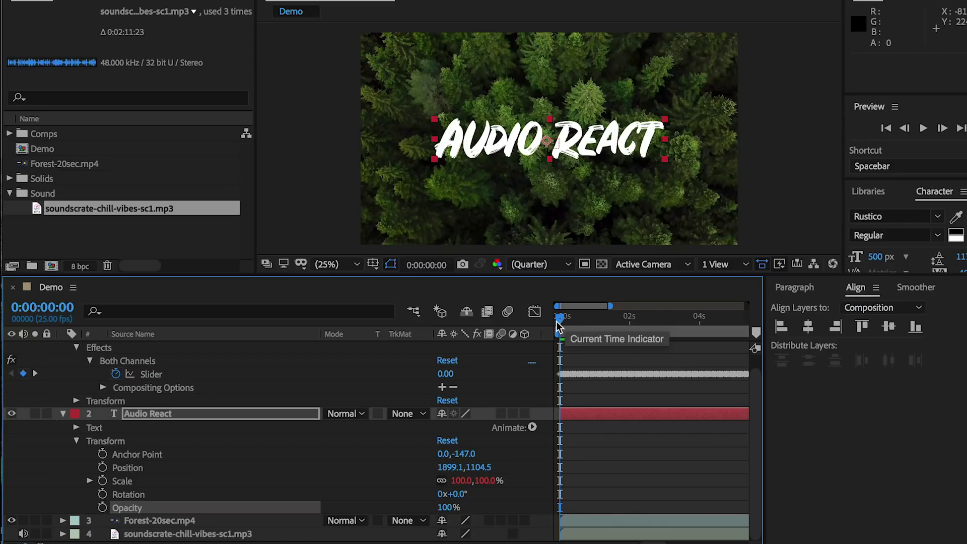
{"action": "key", "text": "space"}
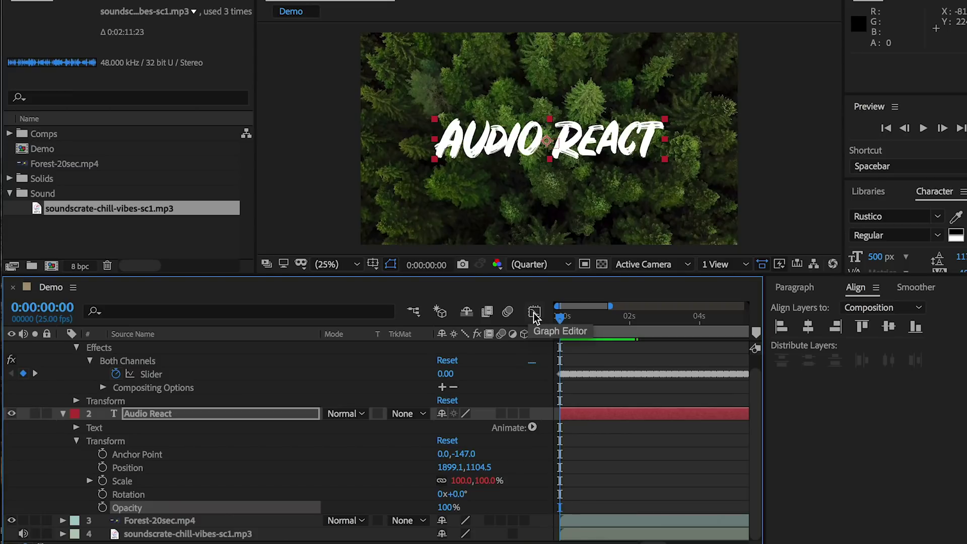
{"action": "left_click", "coordinate": [534, 315]}
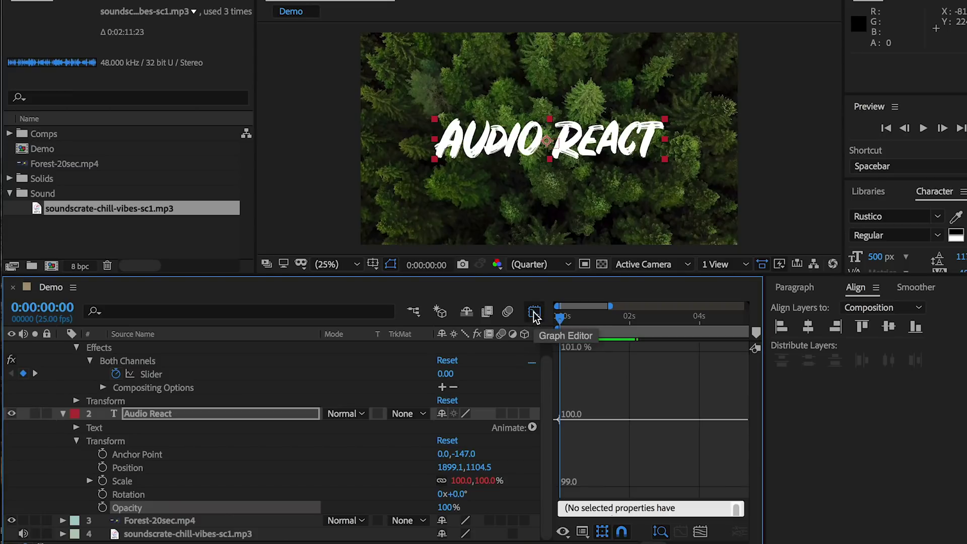
Add an expression effect("Both Channels")(1) to the Slider and plot its amplitude curve in the Graph Editor.
{"action": "left_click", "coordinate": [141, 375]}
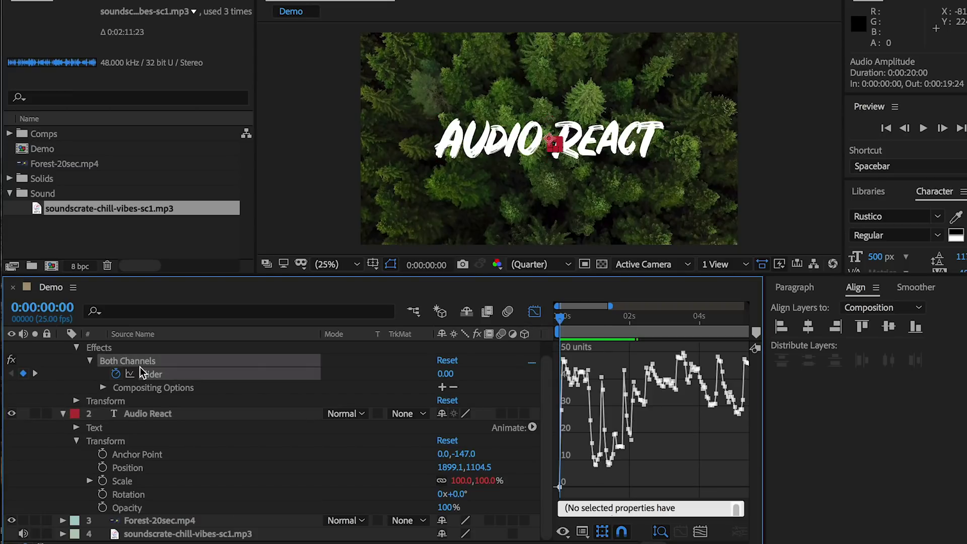
{"action": "left_click", "coordinate": [116, 375], "text": "alt"}
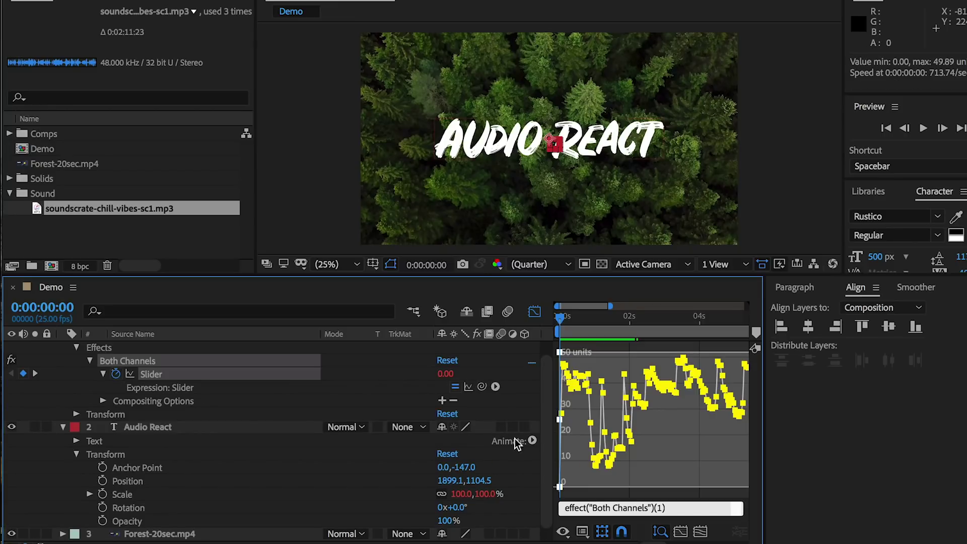
{"action": "left_click", "coordinate": [564, 509]}
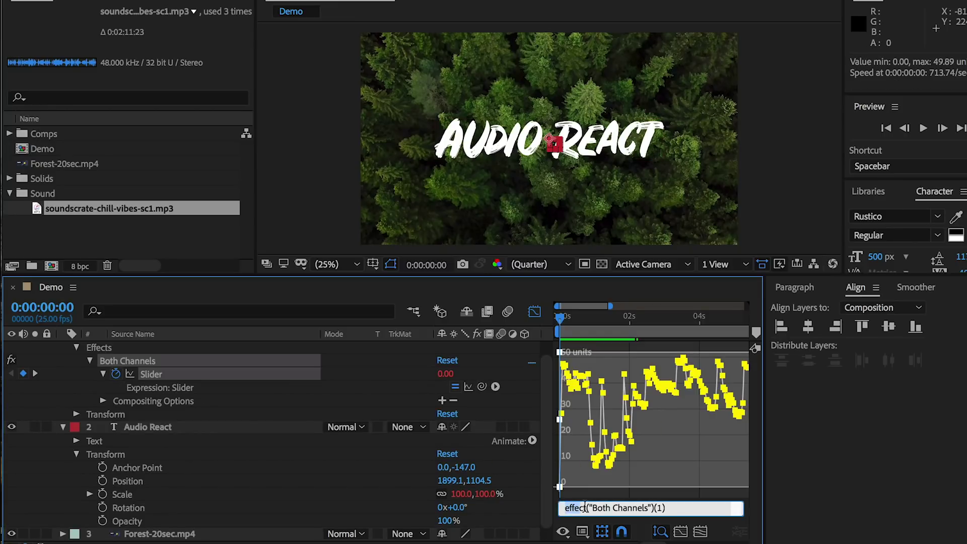
{"action": "left_click_drag", "start_coordinate": [565, 508], "coordinate": [671, 507]}
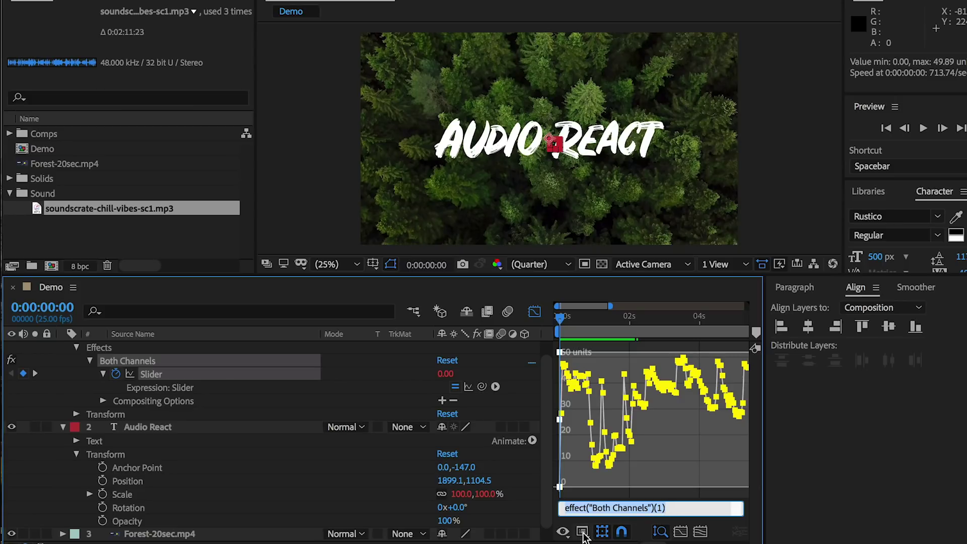
{"action": "left_click", "coordinate": [584, 533]}
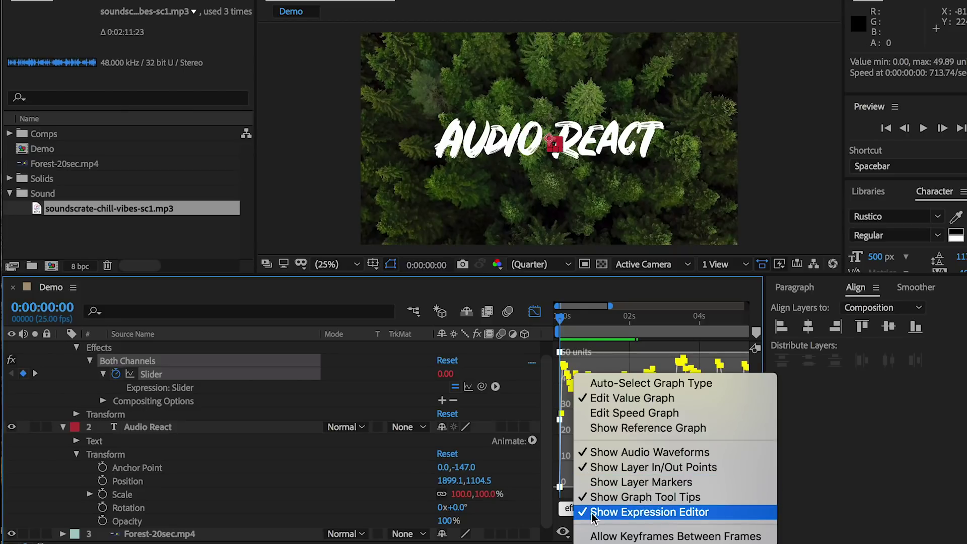
{"action": "left_click", "coordinate": [564, 294]}
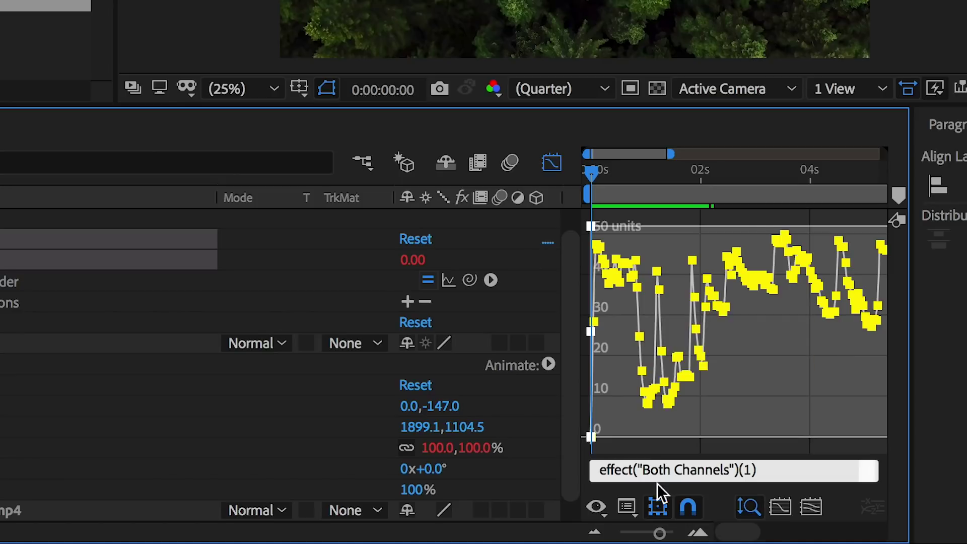
Zoom the graph to the first seconds and read the Slider keyframes, roughly 8 to 45 units.
{"action": "mouse_move", "coordinate": [659, 534]}
{"action": "left_mouse_down"}
{"action": "mouse_move", "coordinate": [627, 532]}
{"action": "mouse_move", "coordinate": [670, 536]}
{"action": "left_mouse_up"}
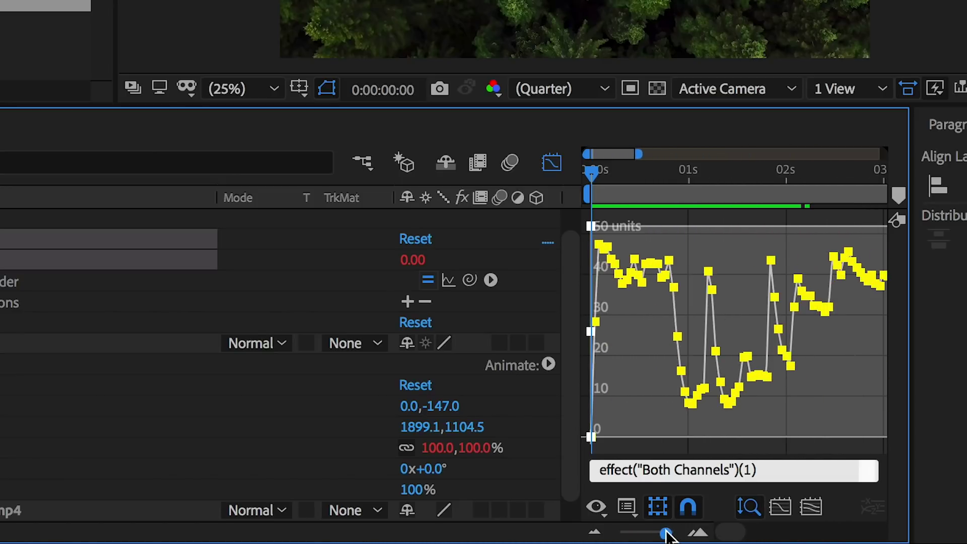
{"action": "mouse_move", "coordinate": [692, 402]}
{"action": "mouse_move", "coordinate": [772, 258]}
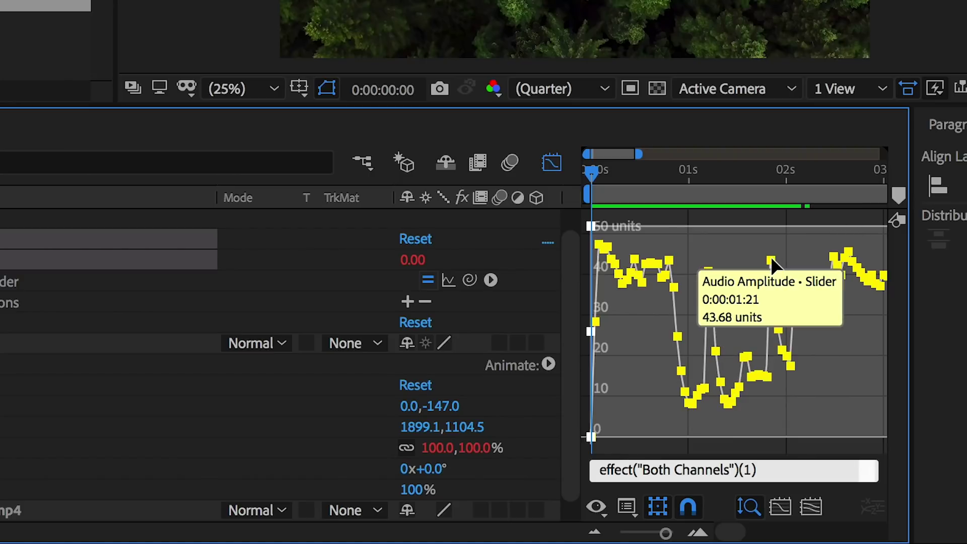
{"action": "mouse_move", "coordinate": [848, 249]}
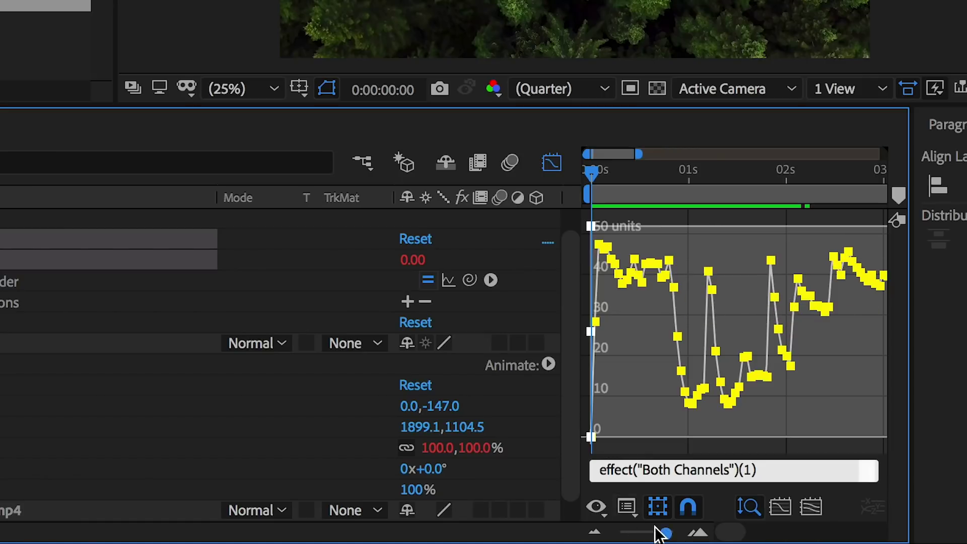
{"action": "mouse_move", "coordinate": [665, 532]}
{"action": "left_mouse_down"}
{"action": "mouse_move", "coordinate": [675, 533]}
{"action": "mouse_move", "coordinate": [654, 533]}
{"action": "left_mouse_up"}
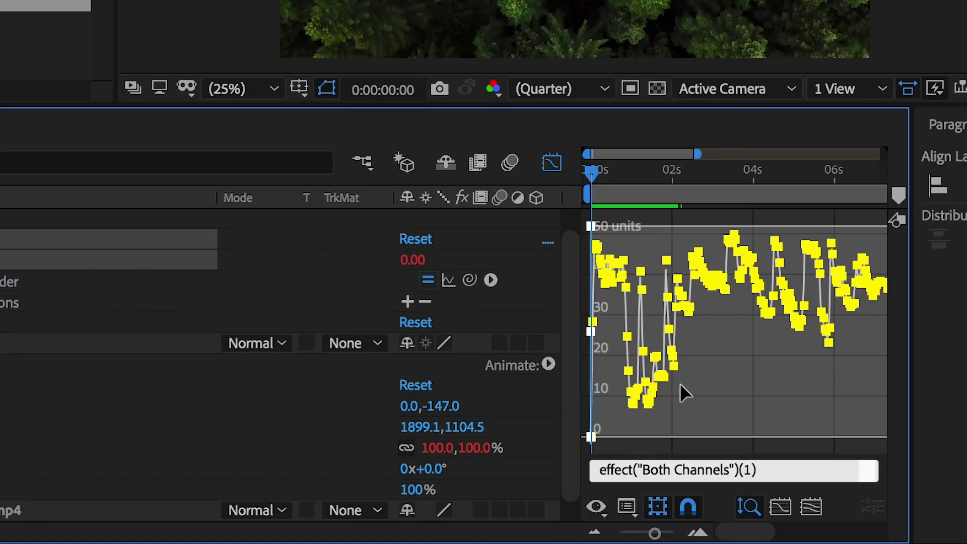
{"action": "mouse_move", "coordinate": [736, 236]}
{"action": "left_click_drag", "start_coordinate": [655, 533], "coordinate": [670, 536]}
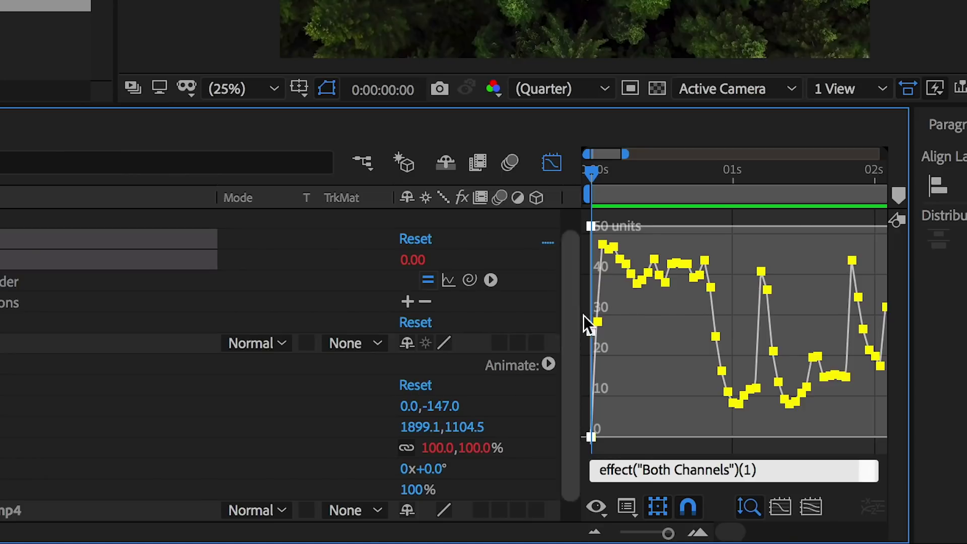
{"action": "left_click", "coordinate": [626, 471]}
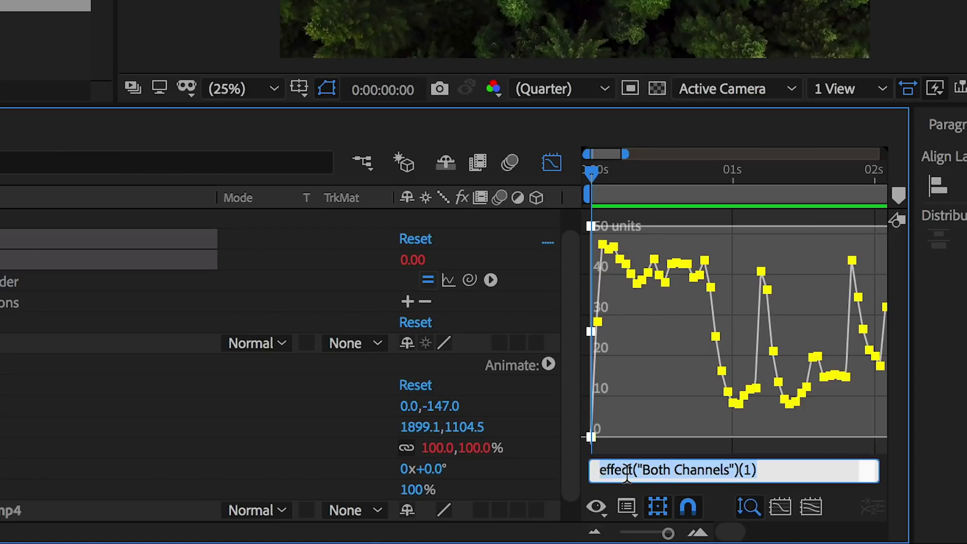
Type the mapping expression linear(value,10,45,0,50) into the Slider expression field.
{"action": "type", "text": "linear"}
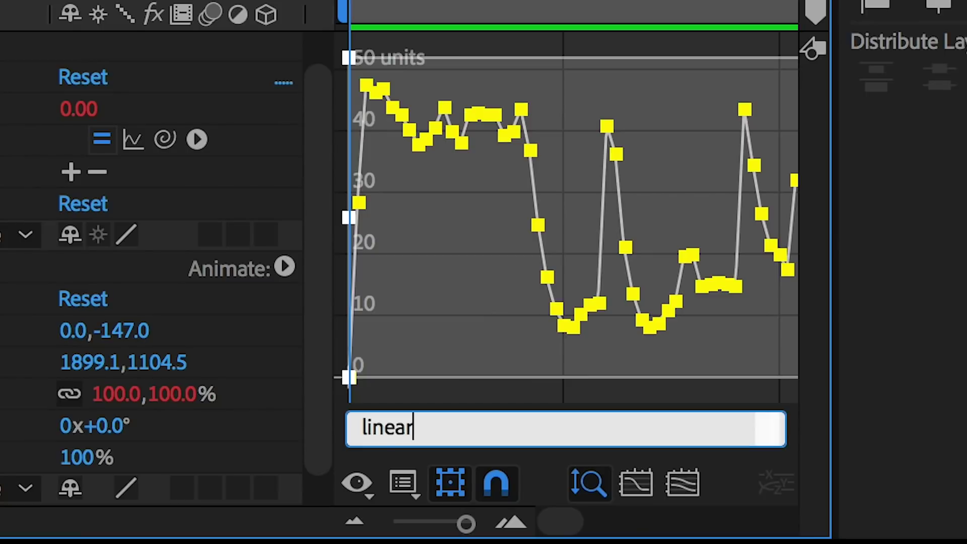
{"action": "type", "text": "(value"}
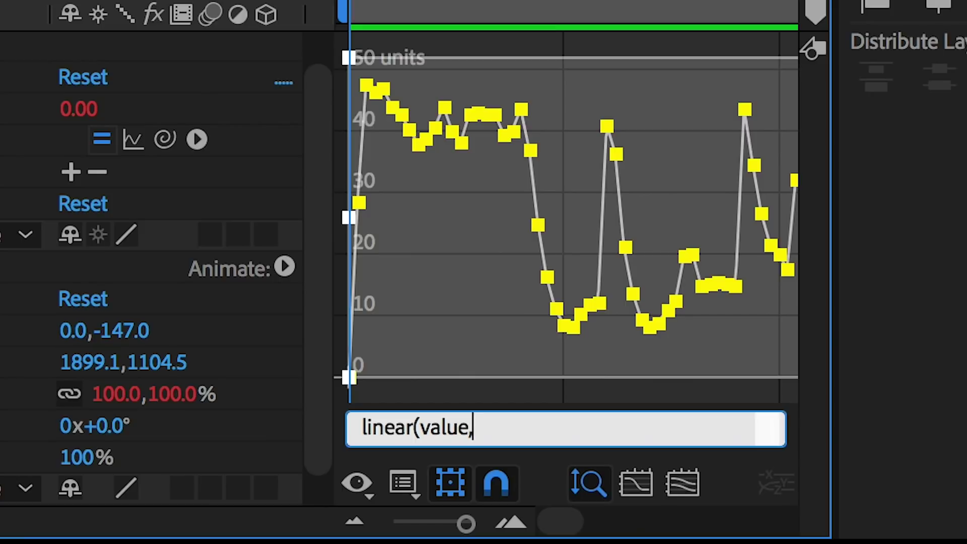
{"action": "type", "text": ",10"}
{"action": "type", "text": ",45"}
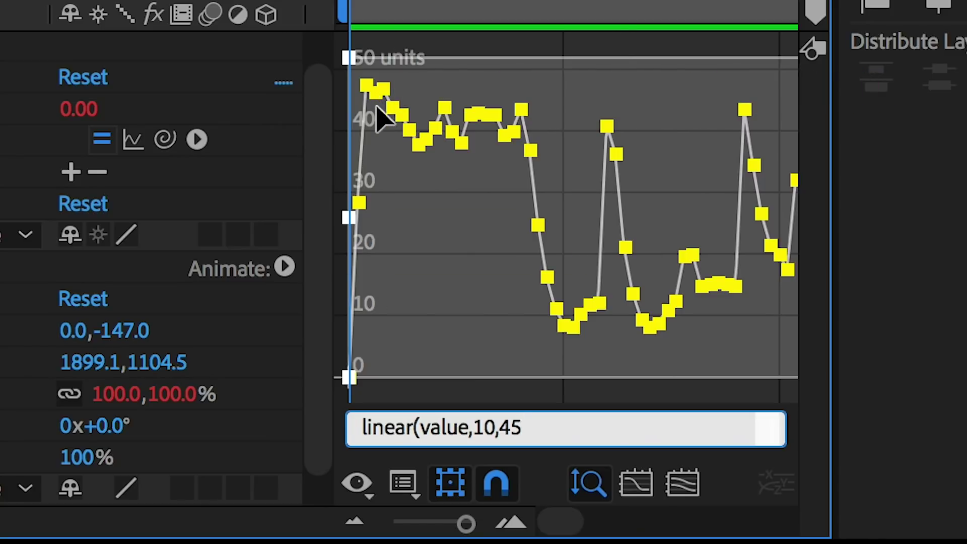
{"action": "mouse_move", "coordinate": [419, 142]}
{"action": "type", "text": ","}
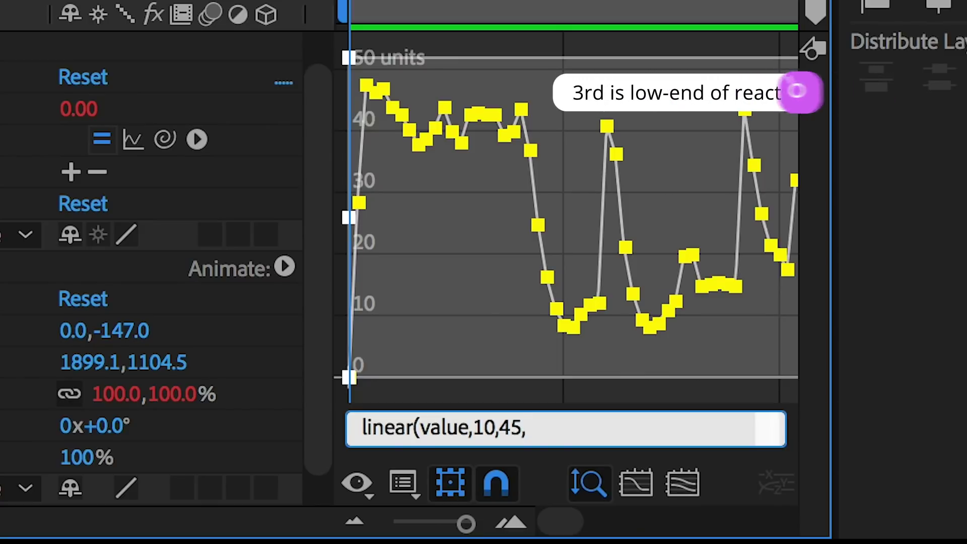
{"action": "type", "text": "0"}
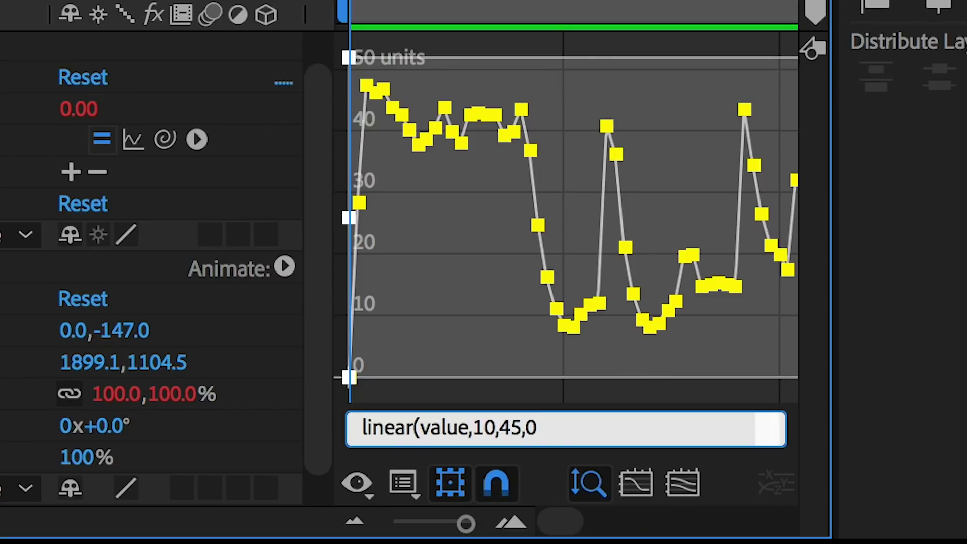
{"action": "type", "text": ","}
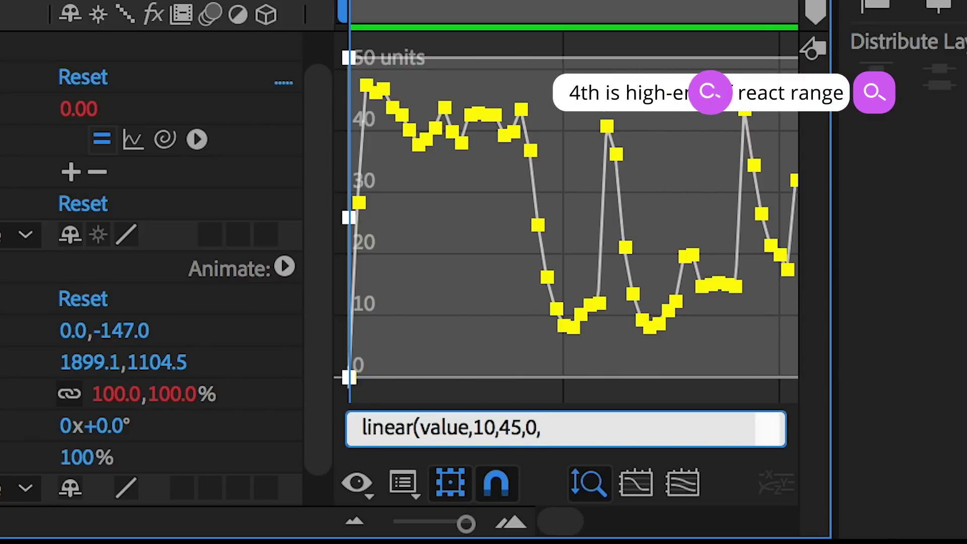
{"action": "type", "text": "50"}
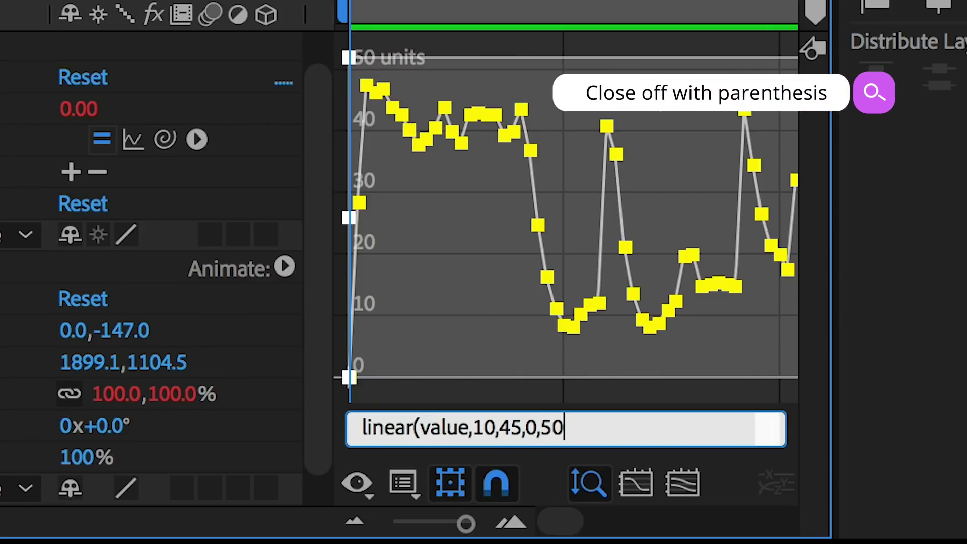
{"action": "type", "text": ")"}
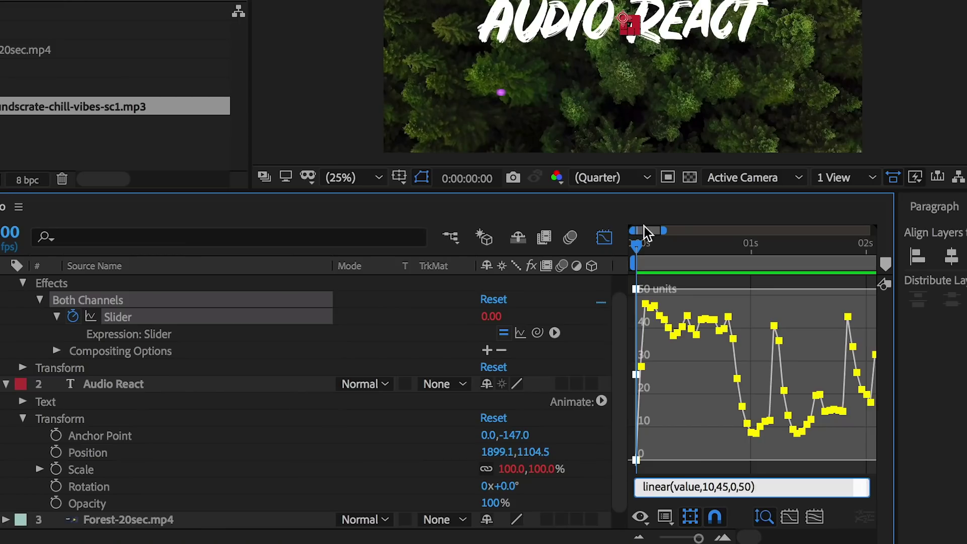
Commit the Slider expression and preview the reacting title.
{"action": "left_click", "coordinate": [115, 316]}
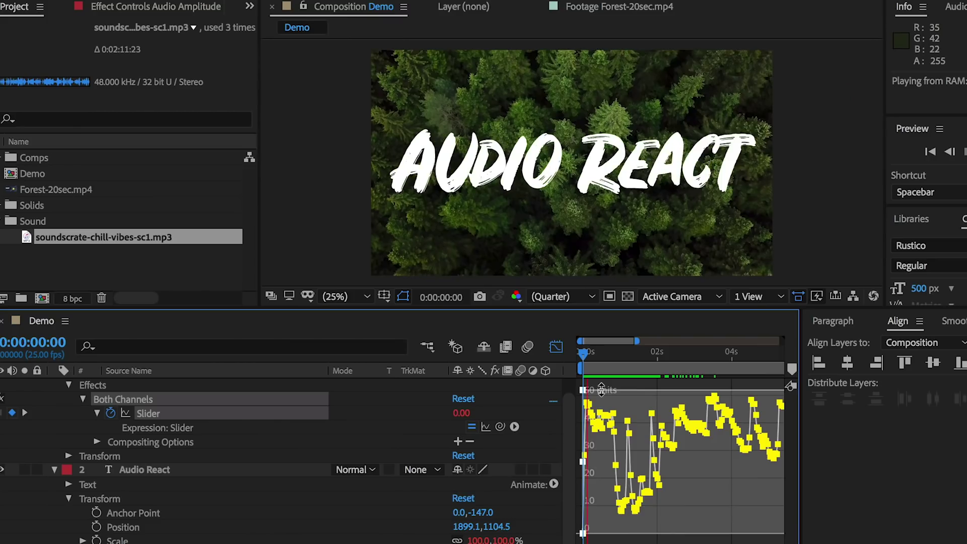
{"action": "key", "text": "space"}
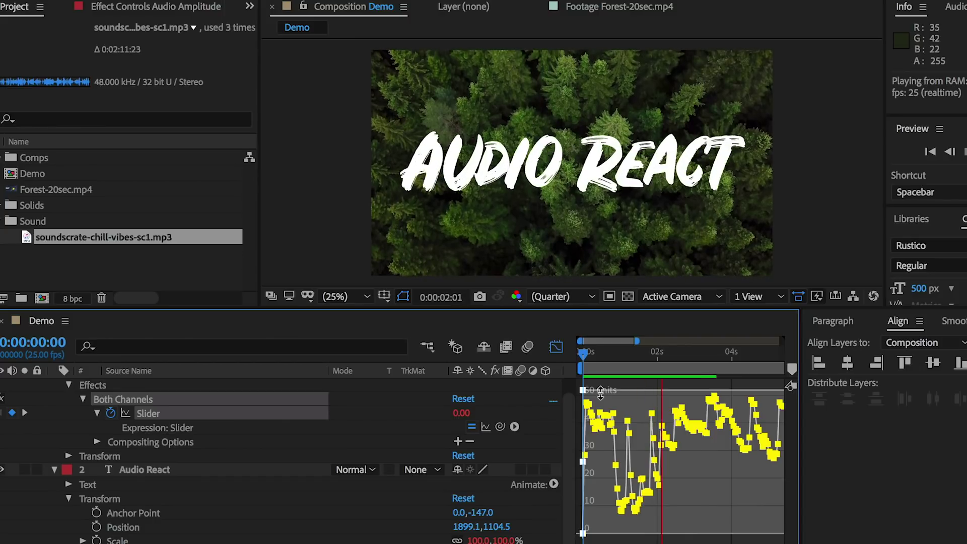
{"action": "key", "text": "space"}
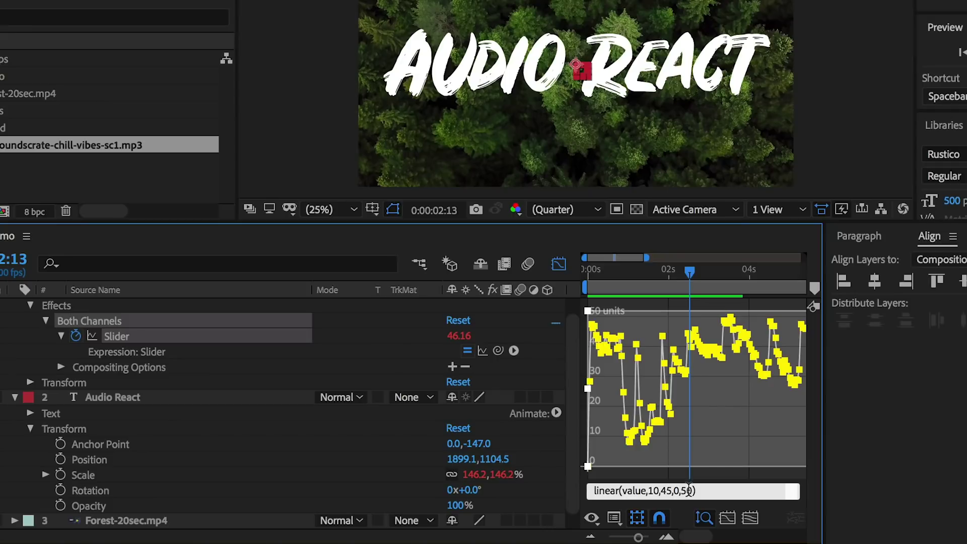
Set the expression's output maximum to 20 and preview from the start.
{"action": "left_click", "coordinate": [674, 543]}
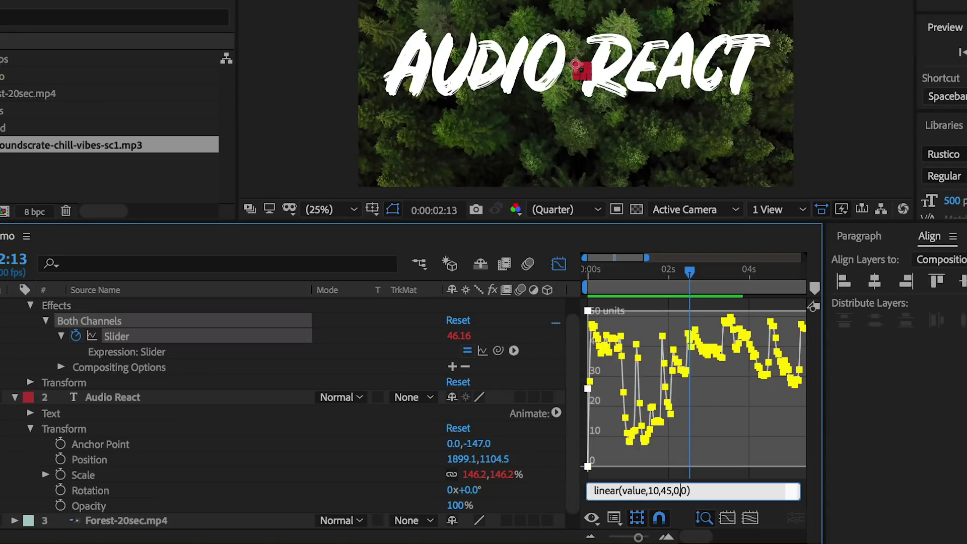
{"action": "type", "text": "2"}
{"action": "left_click", "coordinate": [678, 460]}
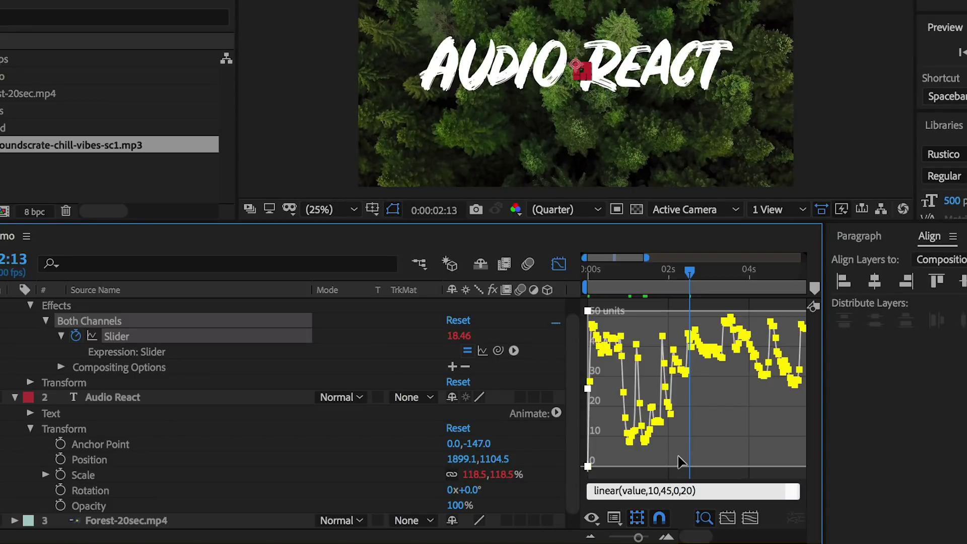
{"action": "left_click_drag", "start_coordinate": [685, 269], "coordinate": [693, 289]}
{"action": "key", "text": "space"}
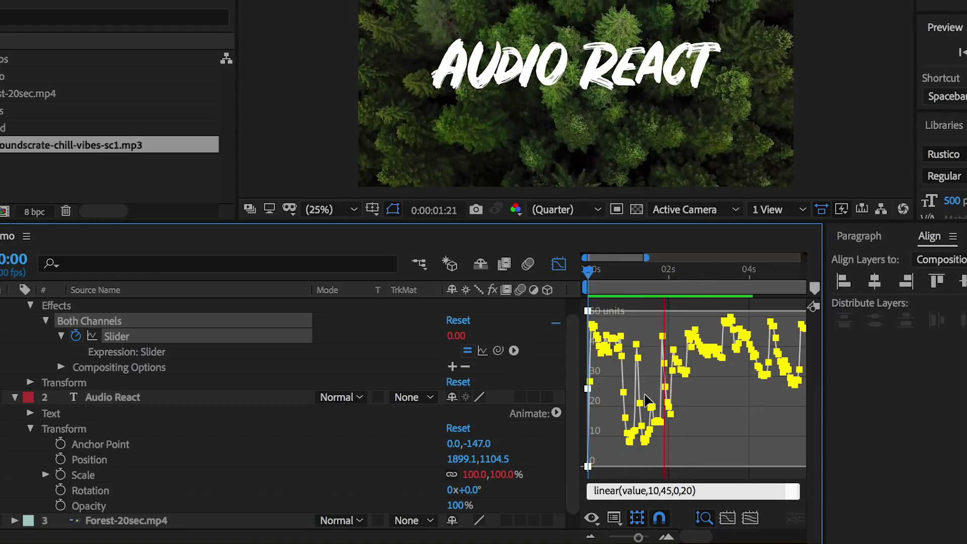
Change the output maximum to 60, then preview and scrub through the first second.
{"action": "left_click", "coordinate": [685, 490]}
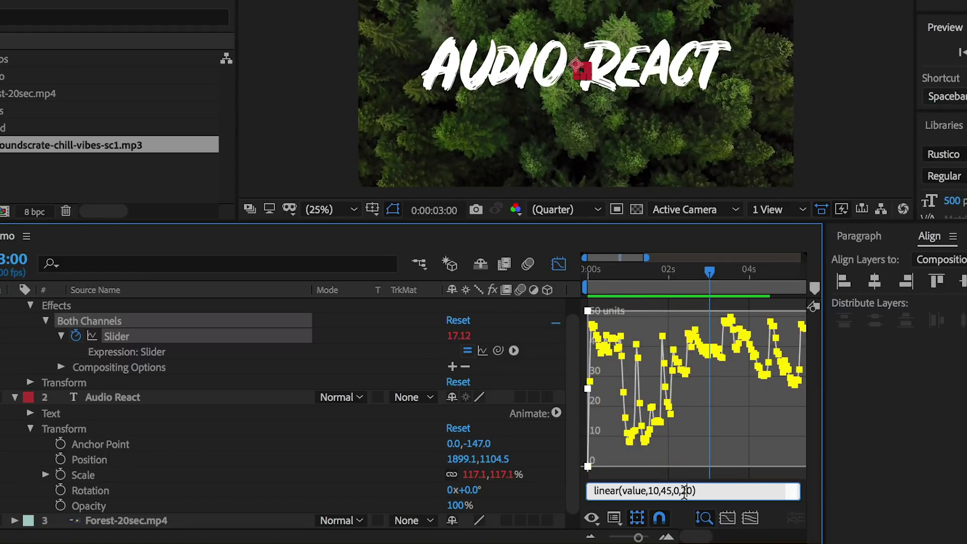
{"action": "key", "text": "BackSpace"}
{"action": "type", "text": "6"}
{"action": "key", "text": "KP_Enter"}
{"action": "left_click", "coordinate": [580, 269]}
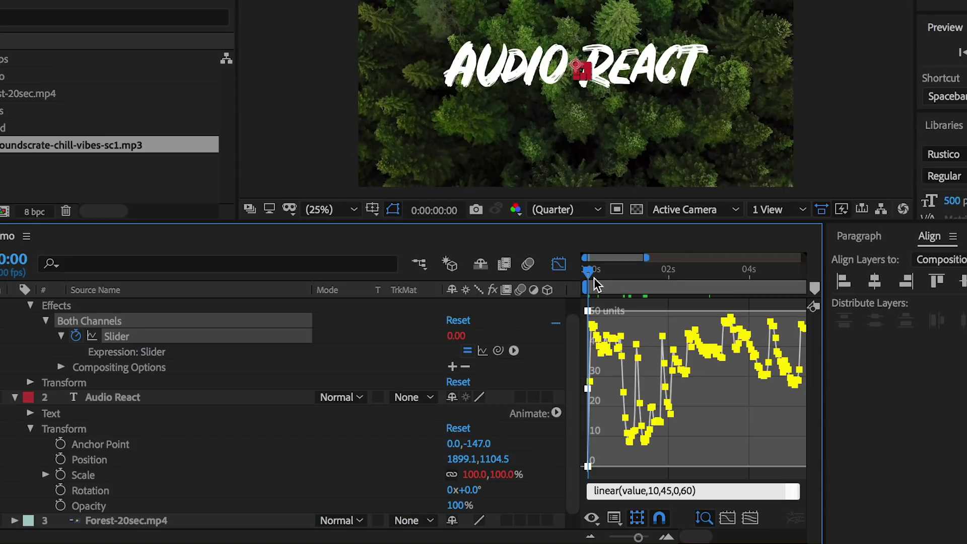
{"action": "key", "text": "space"}
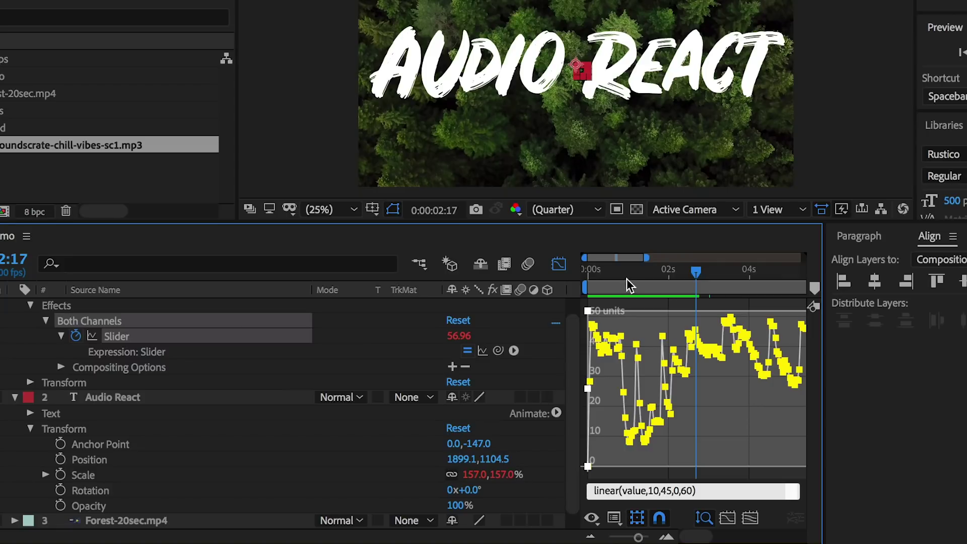
{"action": "left_click", "coordinate": [628, 274]}
{"action": "left_click_drag", "start_coordinate": [628, 275], "coordinate": [680, 276]}
Settle on an output maximum of 50, giving linear(value,10,45,0,50), and preview it.
{"action": "left_click", "coordinate": [683, 491]}
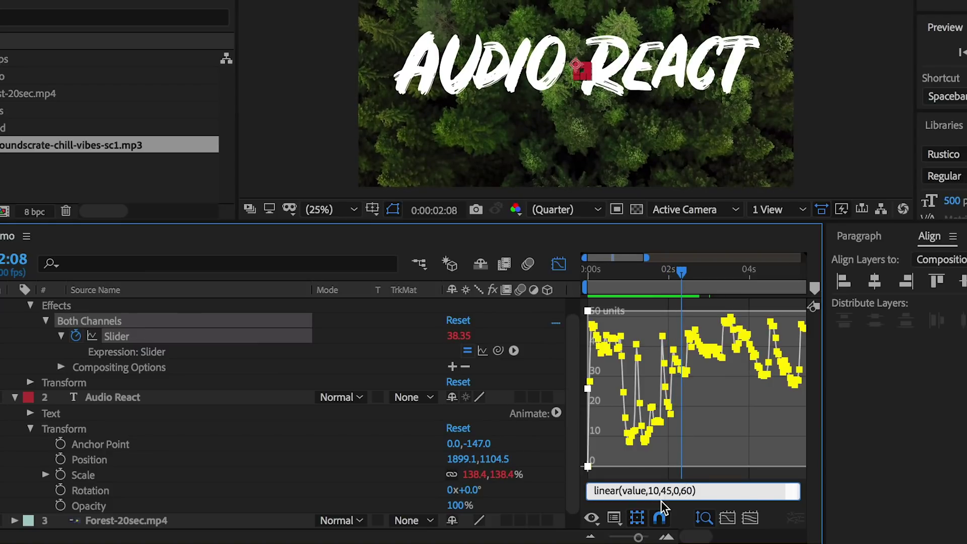
{"action": "key", "text": "BackSpace"}
{"action": "type", "text": "5"}
{"action": "key", "text": "KP_Enter"}
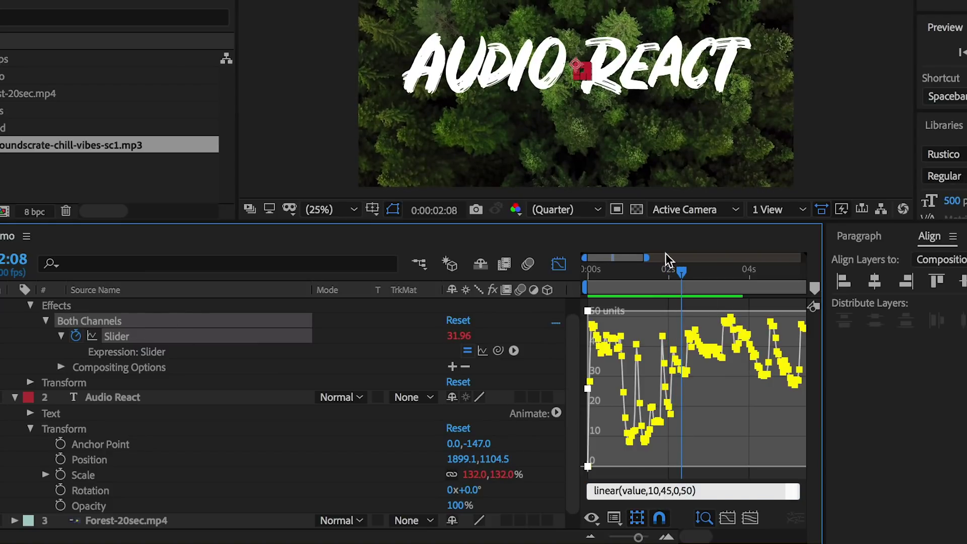
{"action": "key", "text": "Home"}
{"action": "key", "text": "space"}
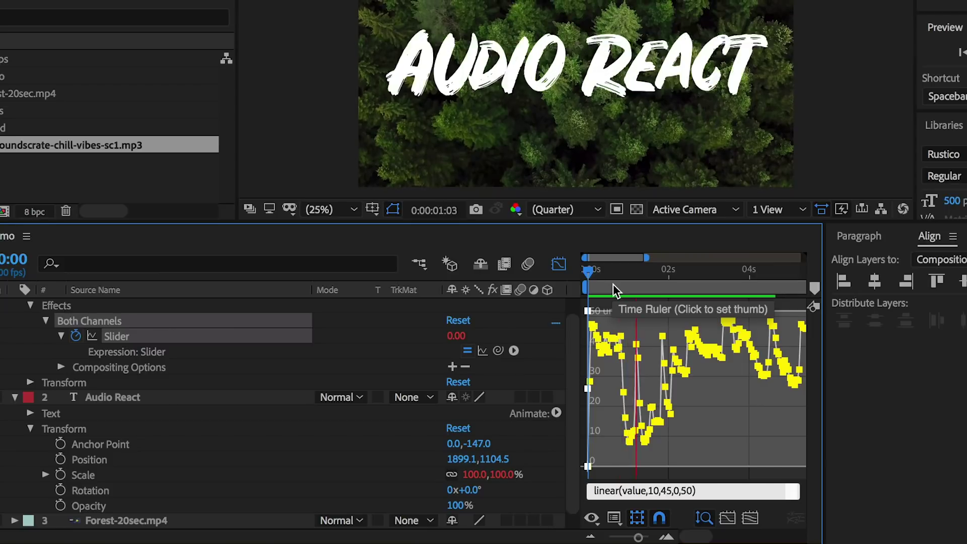
{"action": "key", "text": "space"}
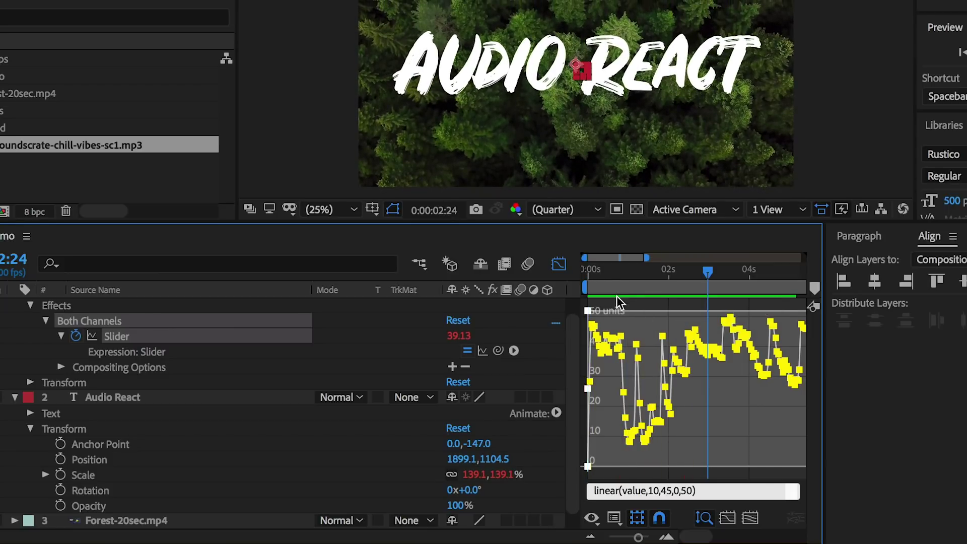
{"action": "left_click", "coordinate": [619, 491]}
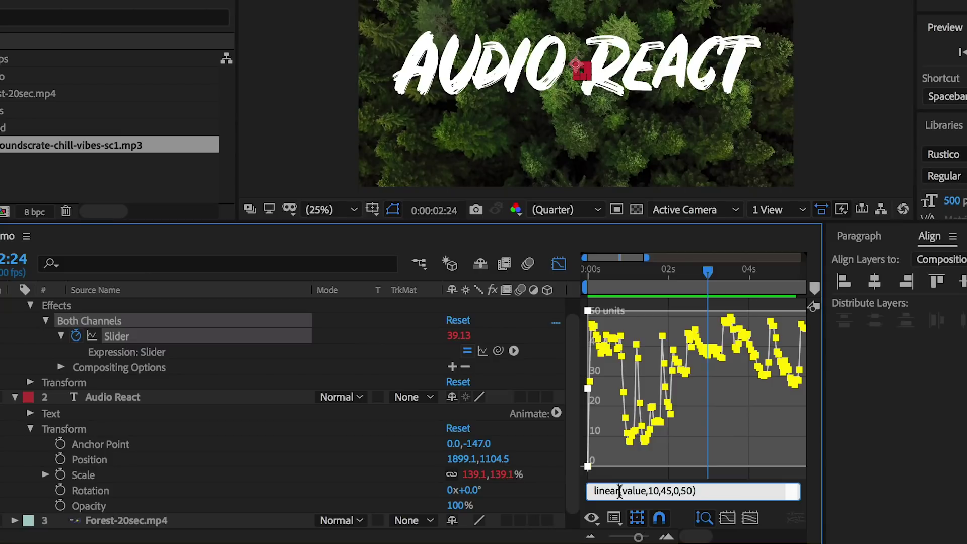
Replace linear with ease so the expression reads ease(value,10,45,0,50), then scrub from the start.
{"action": "left_click_drag", "start_coordinate": [621, 491], "coordinate": [594, 491]}
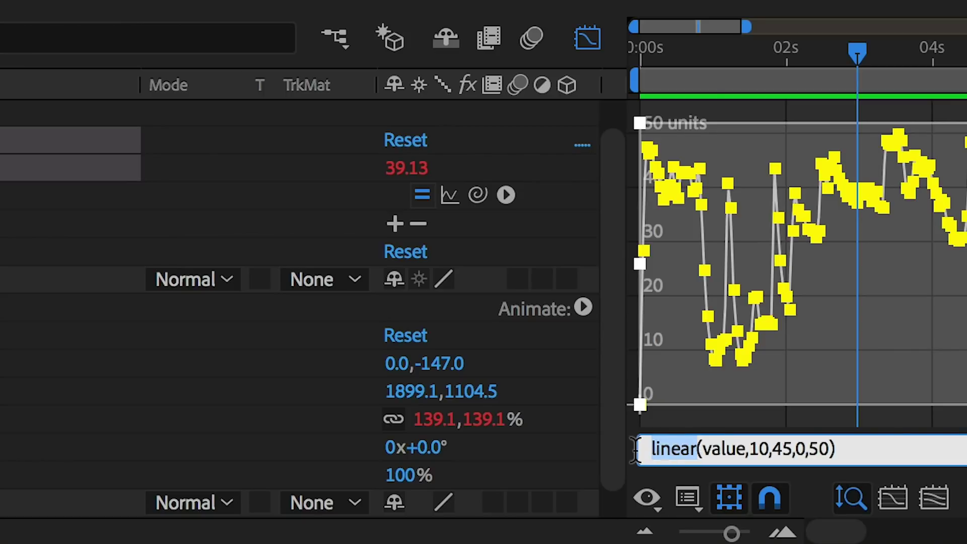
{"action": "type", "text": "ease"}
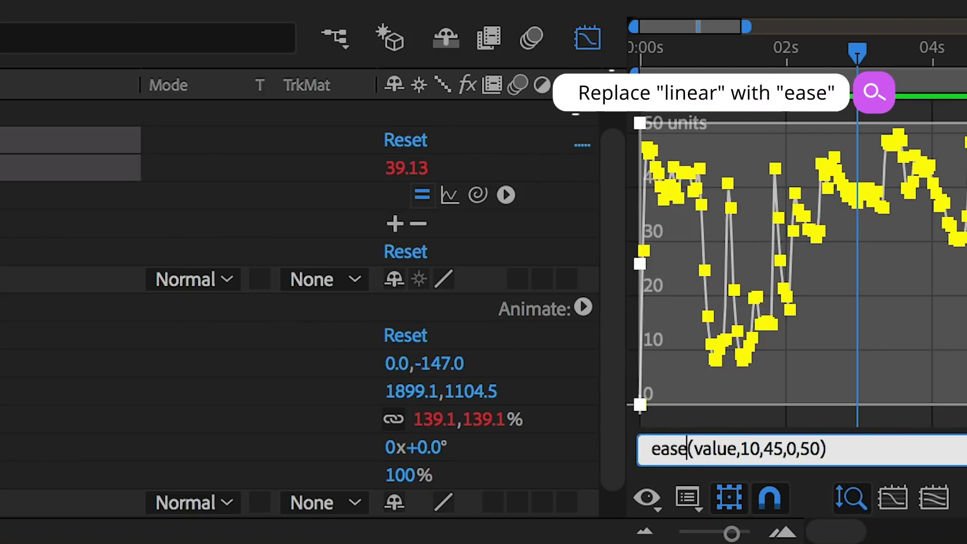
{"action": "left_click", "coordinate": [211, 188]}
{"action": "key", "text": "Home"}
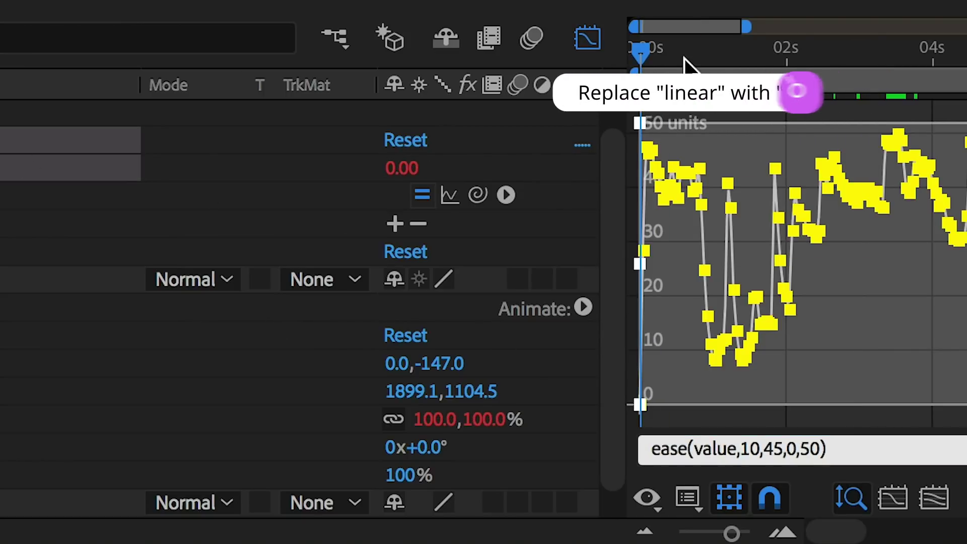
{"action": "left_click", "coordinate": [705, 55]}
{"action": "left_click_drag", "start_coordinate": [711, 62], "coordinate": [618, 66]}
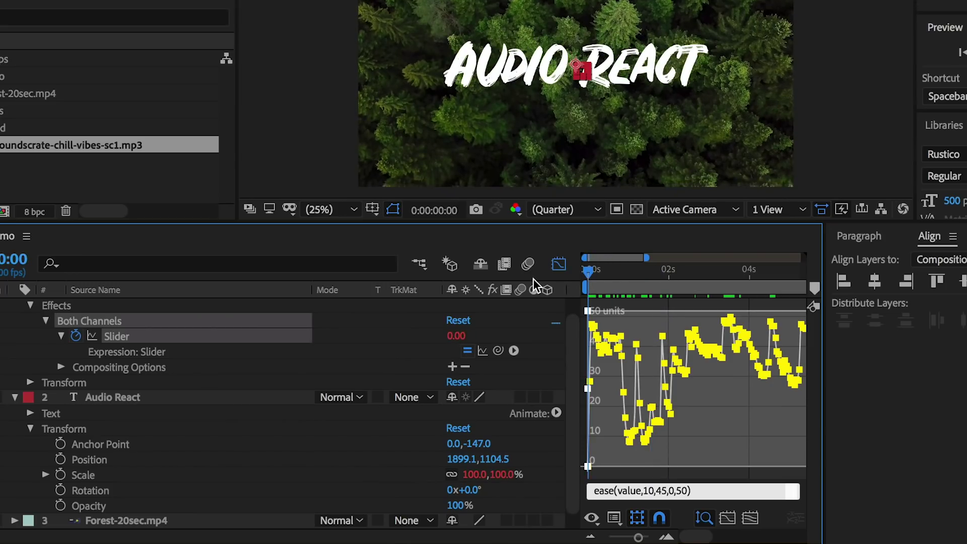
Preview the eased scaling, collapse the Audio Amplitude and Audio React layers, and expand the Comps folder.
{"action": "key", "text": "space"}
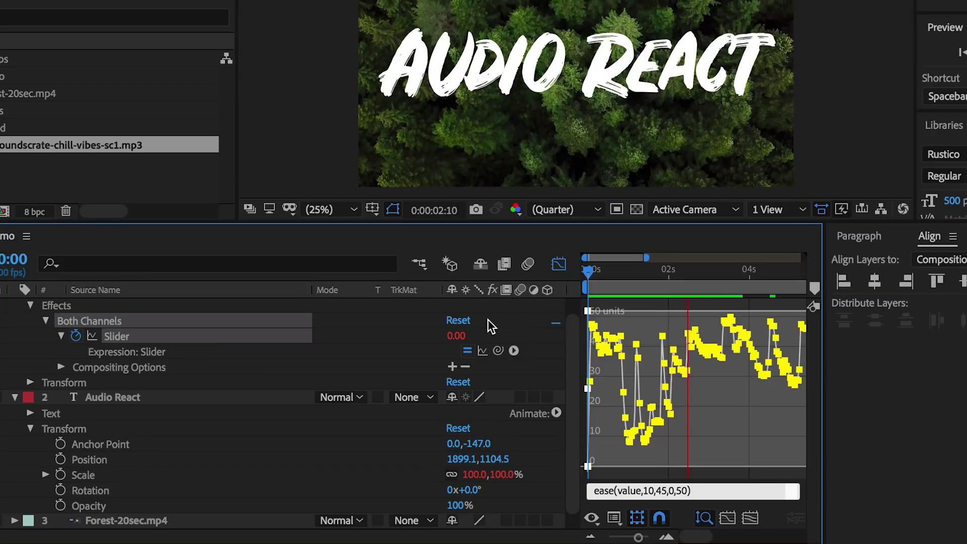
{"action": "key", "text": "space"}
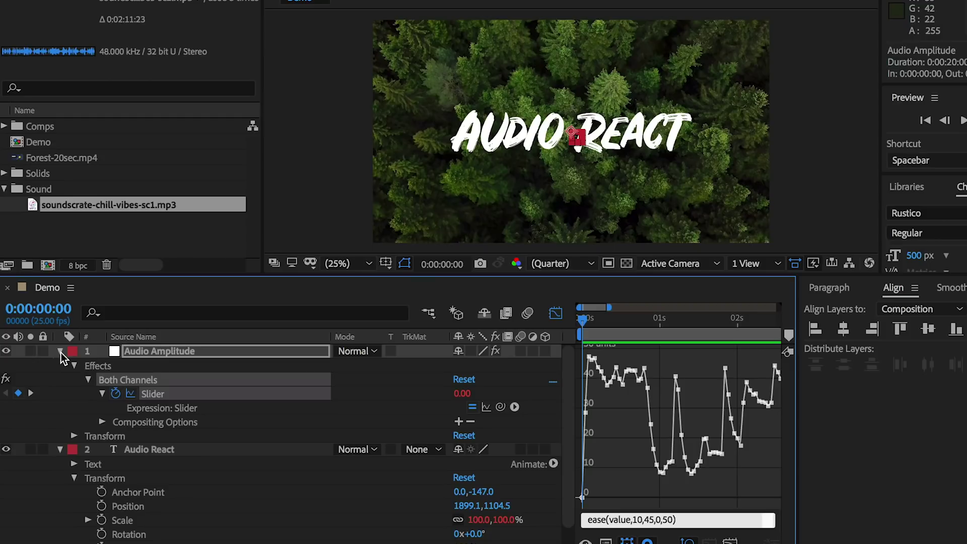
{"action": "left_click", "coordinate": [60, 351]}
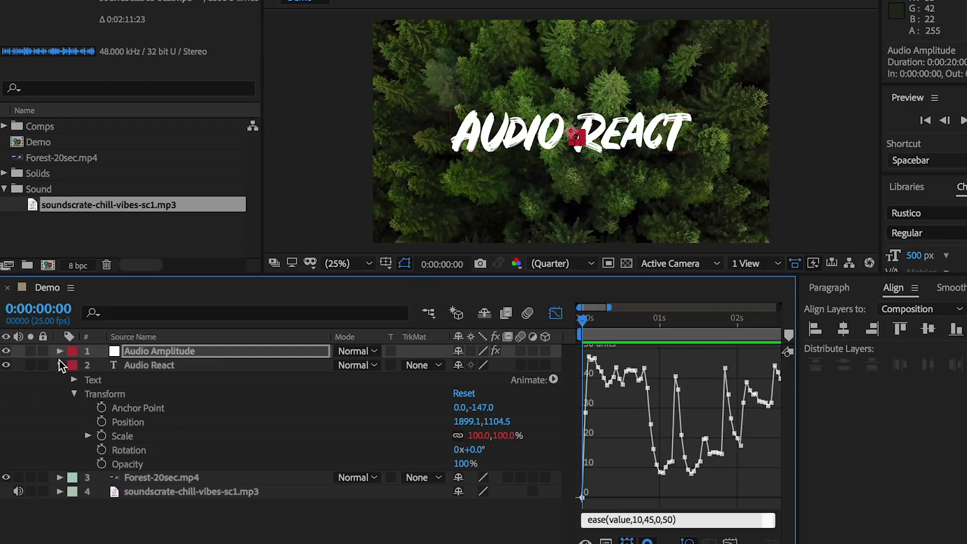
{"action": "left_click", "coordinate": [60, 364]}
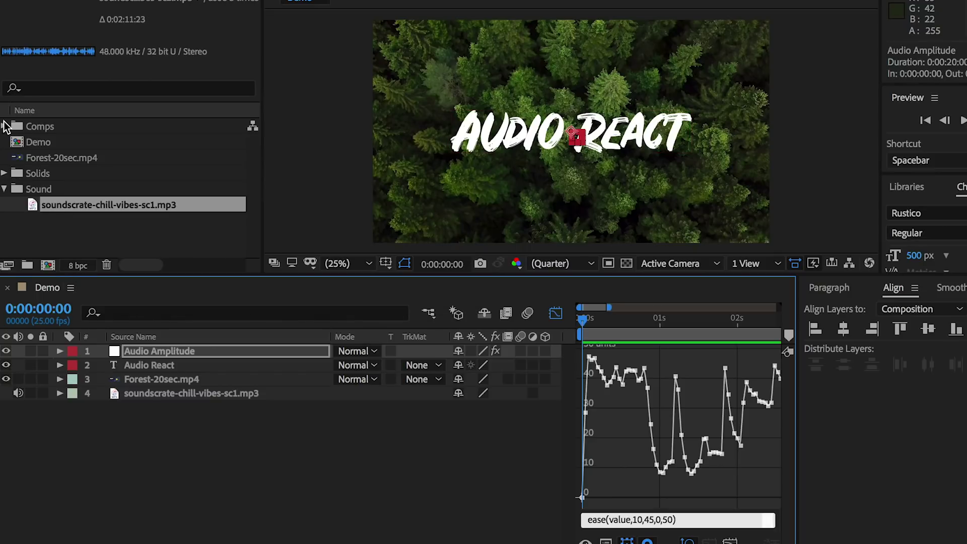
{"action": "left_click", "coordinate": [5, 125]}
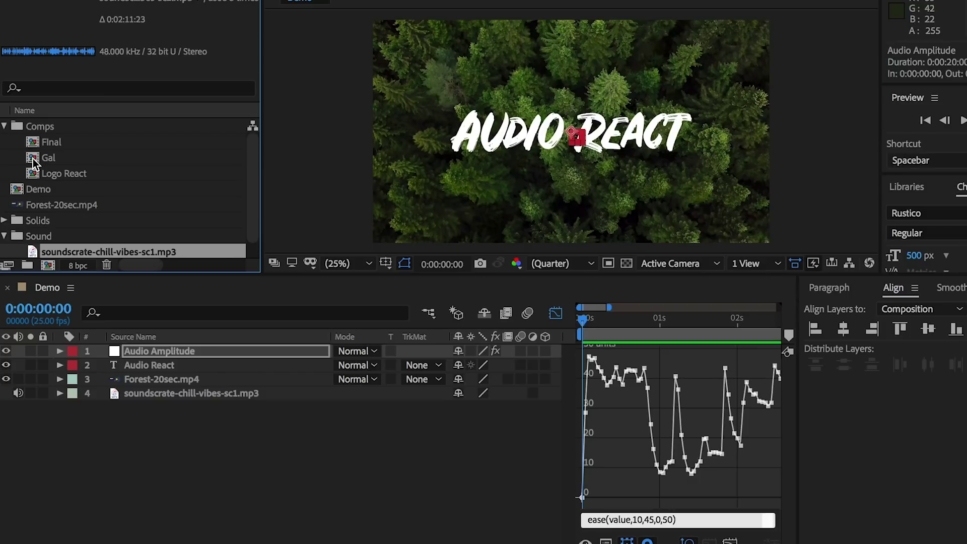
Open the Logo React comp and inspect the Gal layer's audio-driven Scale property.
{"action": "double_click", "coordinate": [34, 172]}
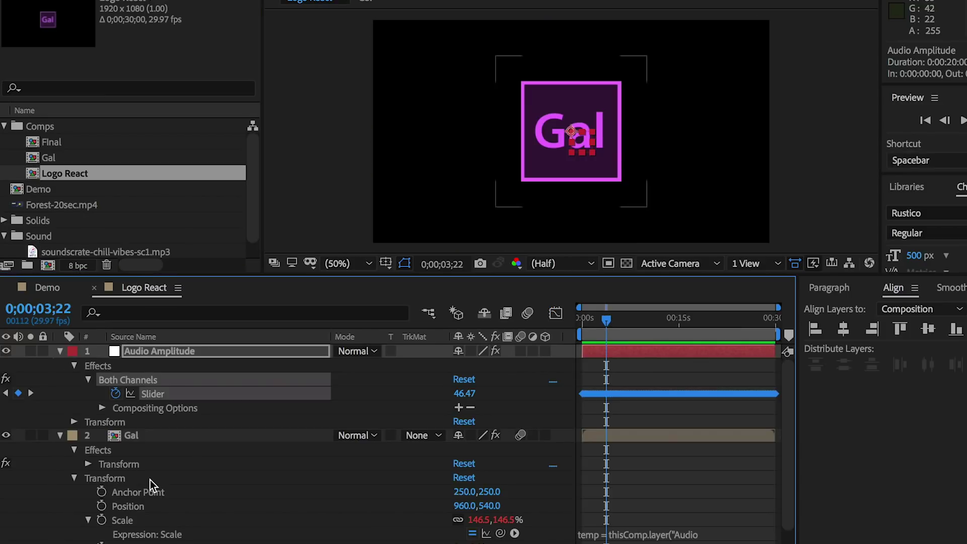
{"action": "scroll", "coordinate": [150, 479], "scroll_direction": "down", "scroll_amount": 2}
{"action": "left_click", "coordinate": [111, 494]}
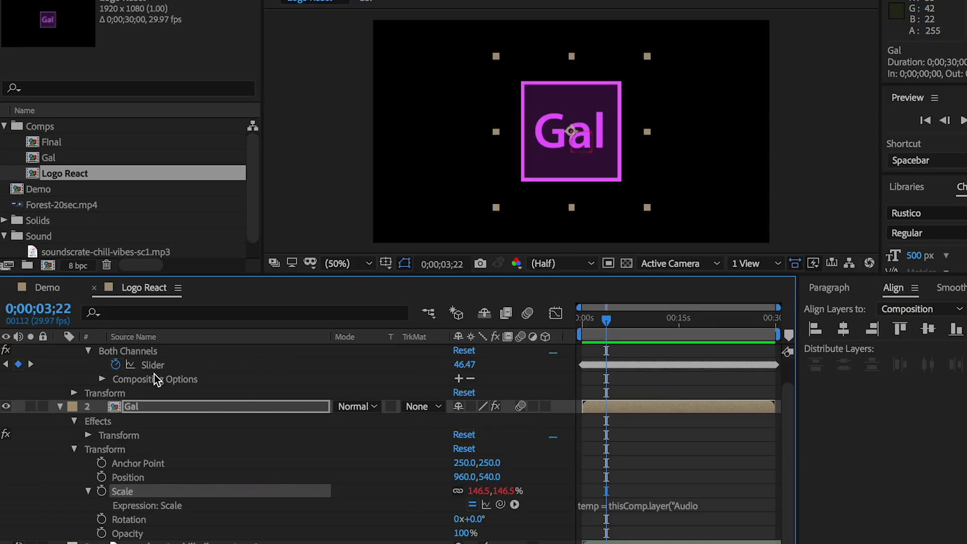
{"action": "scroll", "coordinate": [154, 374], "scroll_direction": "up", "scroll_amount": 2}
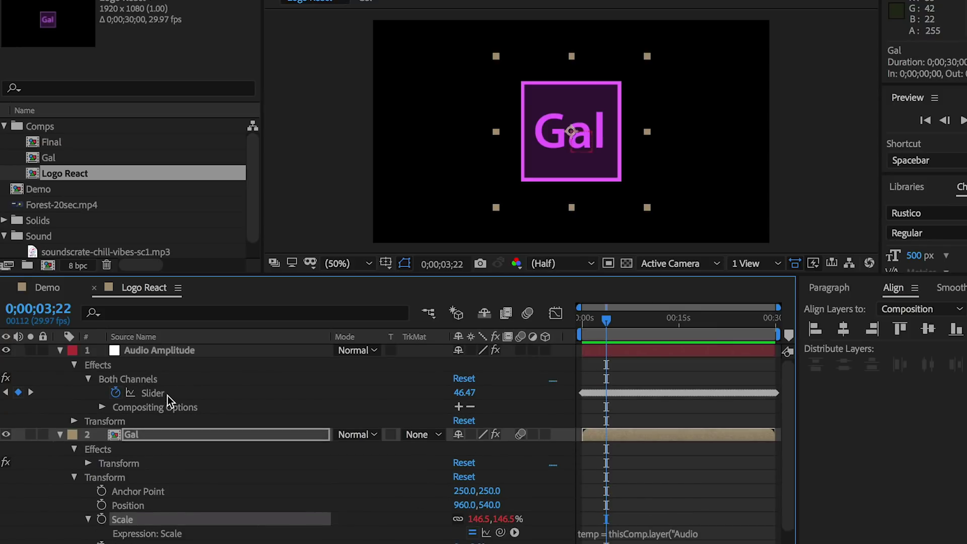
{"action": "left_click", "coordinate": [60, 349]}
{"action": "left_click", "coordinate": [60, 364]}
Preview the Gal logo reacting from the start, then return to the Demo comp.
{"action": "left_click_drag", "start_coordinate": [605, 320], "coordinate": [559, 318]}
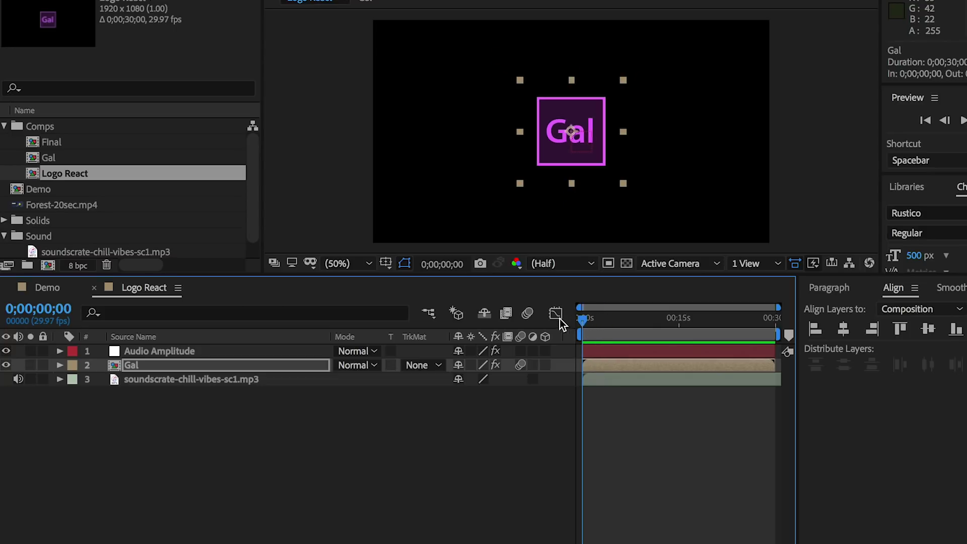
{"action": "left_click", "coordinate": [444, 459]}
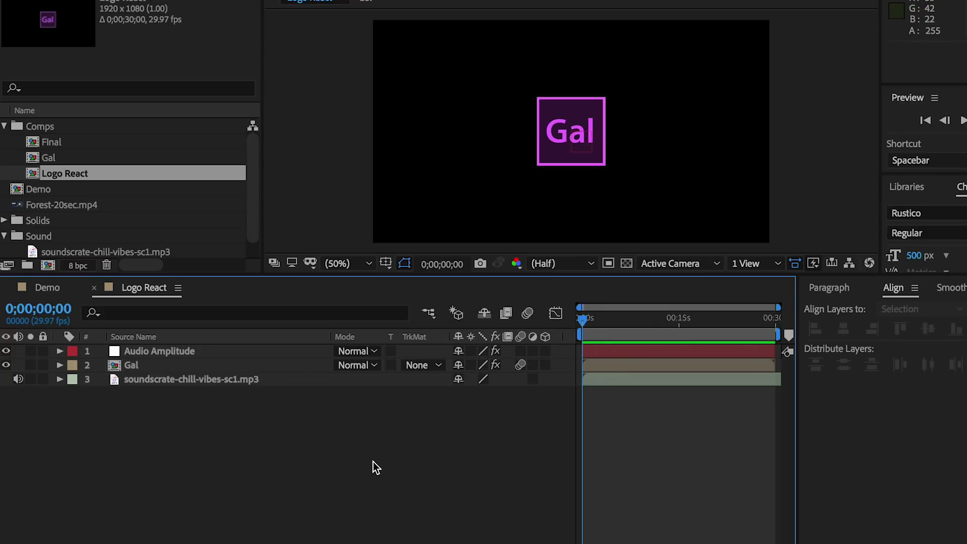
{"action": "key", "text": "space"}
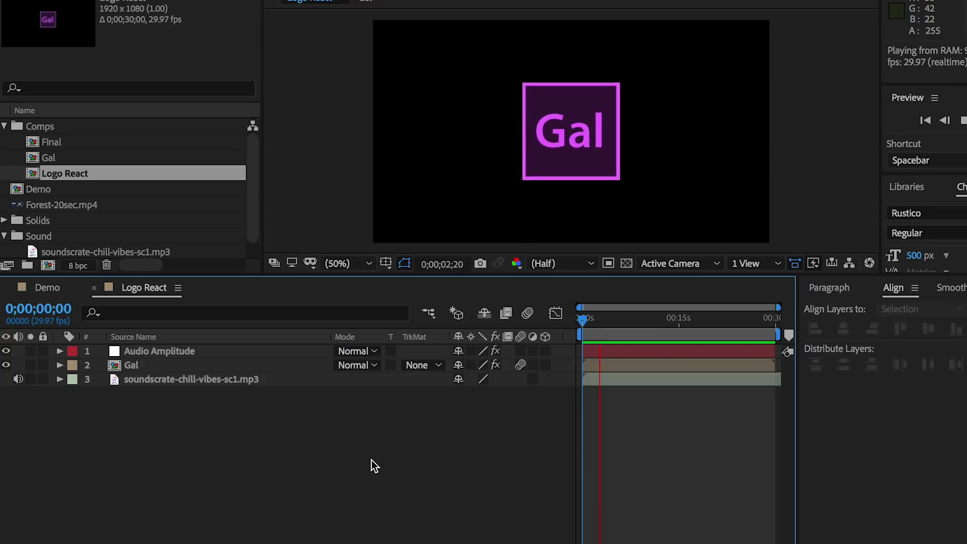
{"action": "key", "text": "space"}
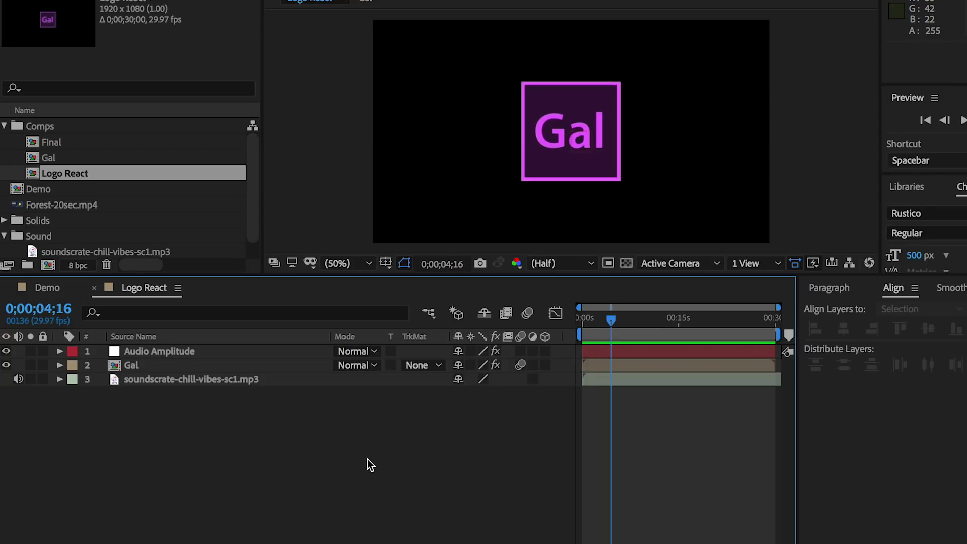
{"action": "left_click", "coordinate": [47, 288]}
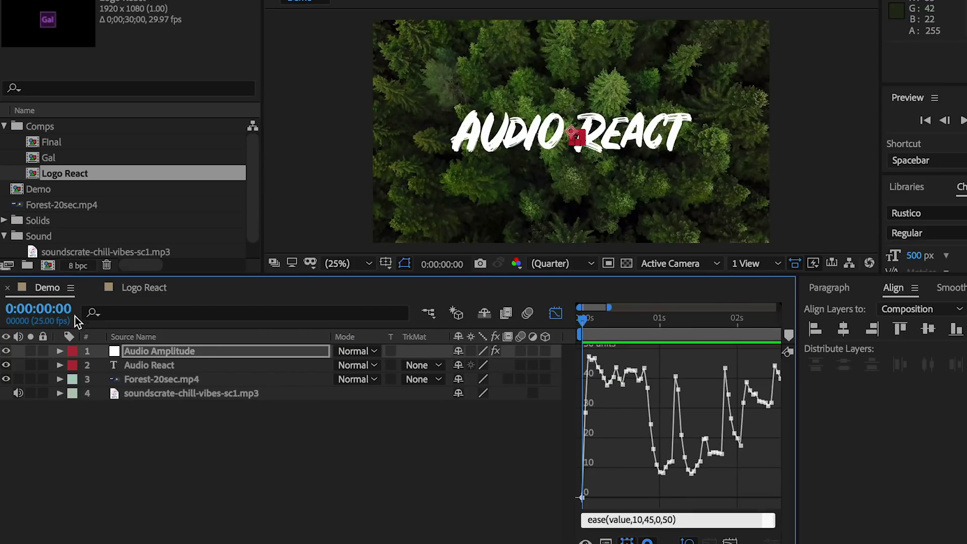
Open the Final composition to review its look, then return to Demo.
{"action": "left_click", "coordinate": [36, 143]}
{"action": "double_click", "coordinate": [36, 144]}
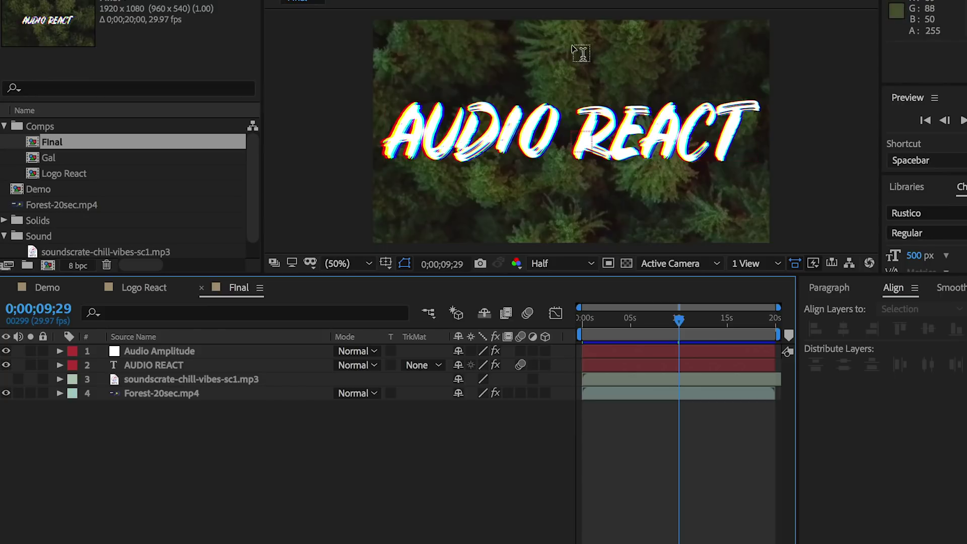
{"action": "left_click", "coordinate": [47, 288]}
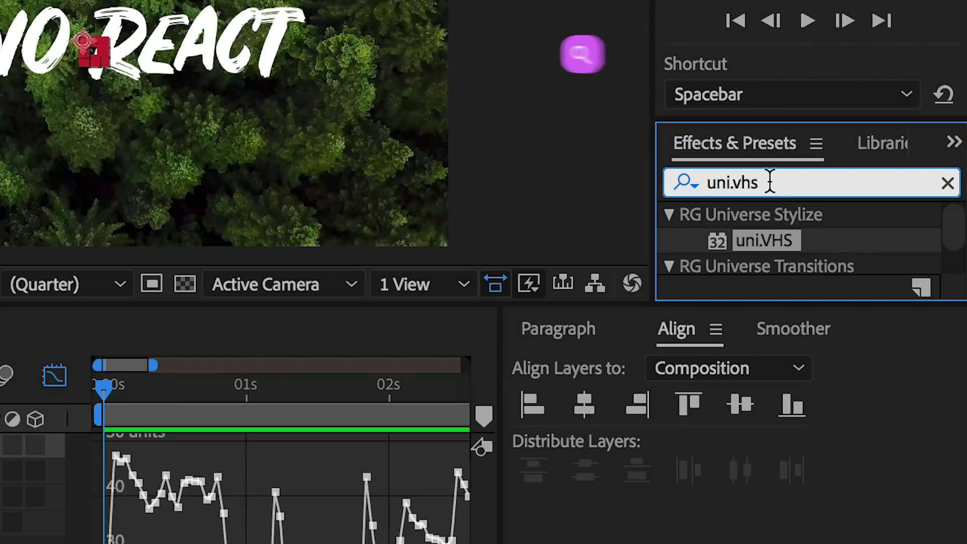
Search effects for 'rgb' and apply uni.RGB Separation to the Audio React layer.
{"action": "key", "text": "BackSpace"}
{"action": "key", "text": "BackSpace"}
{"action": "key", "text": "BackSpace"}
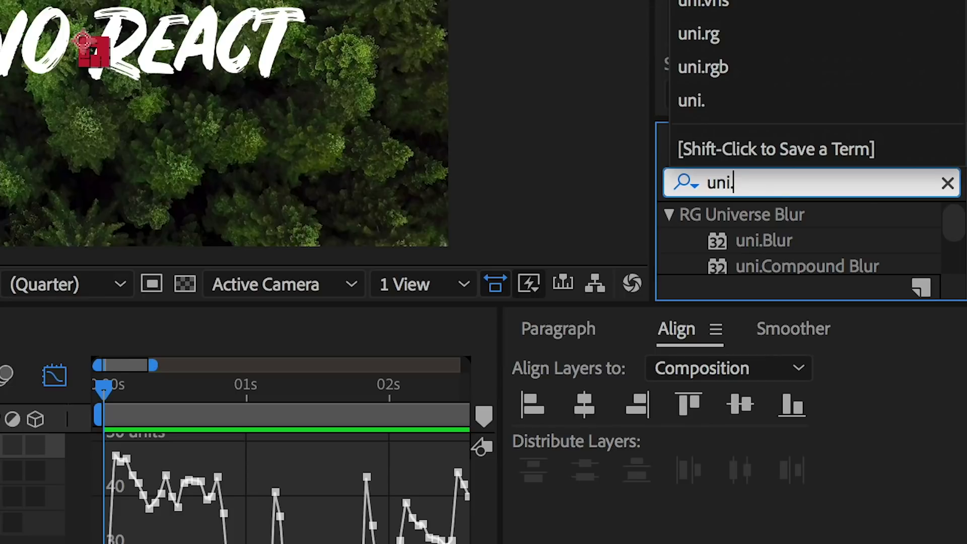
{"action": "type", "text": "rgb"}
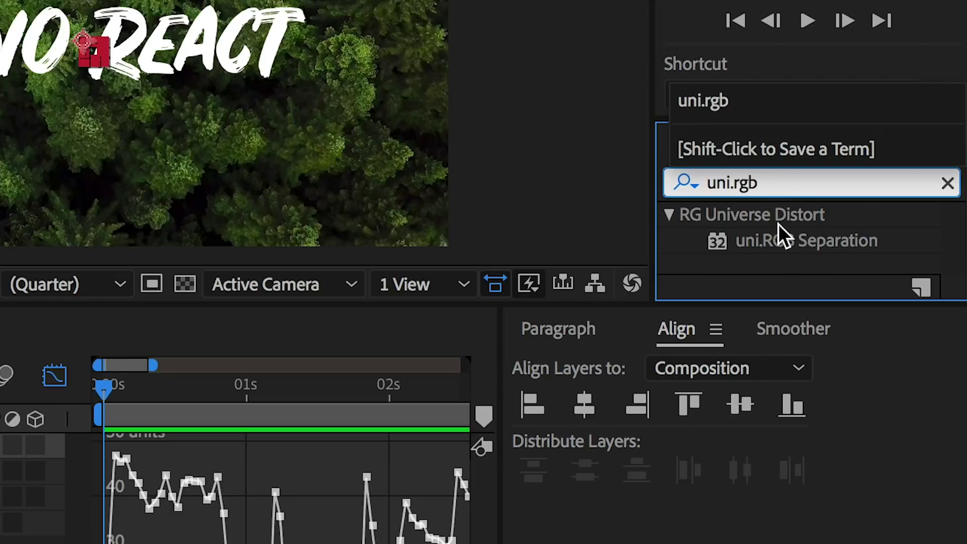
{"action": "left_click_drag", "start_coordinate": [791, 240], "coordinate": [0, 406]}
{"action": "left_click_drag", "start_coordinate": [231, 425], "coordinate": [183, 463]}
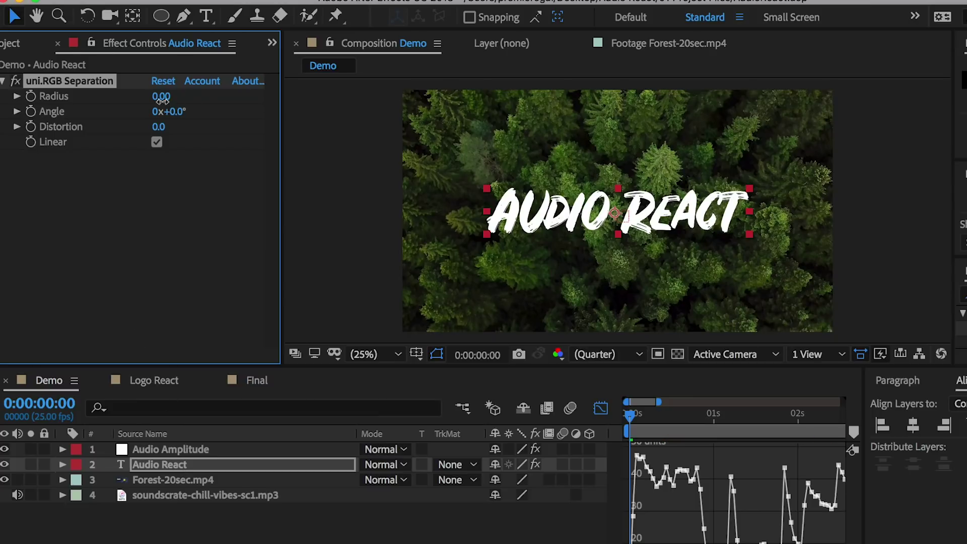
Set uni.RGB Separation Radius to 9 and Distortion to 5 on the title.
{"action": "left_click", "coordinate": [161, 97]}
{"action": "type", "text": "9"}
{"action": "key", "text": "Return"}
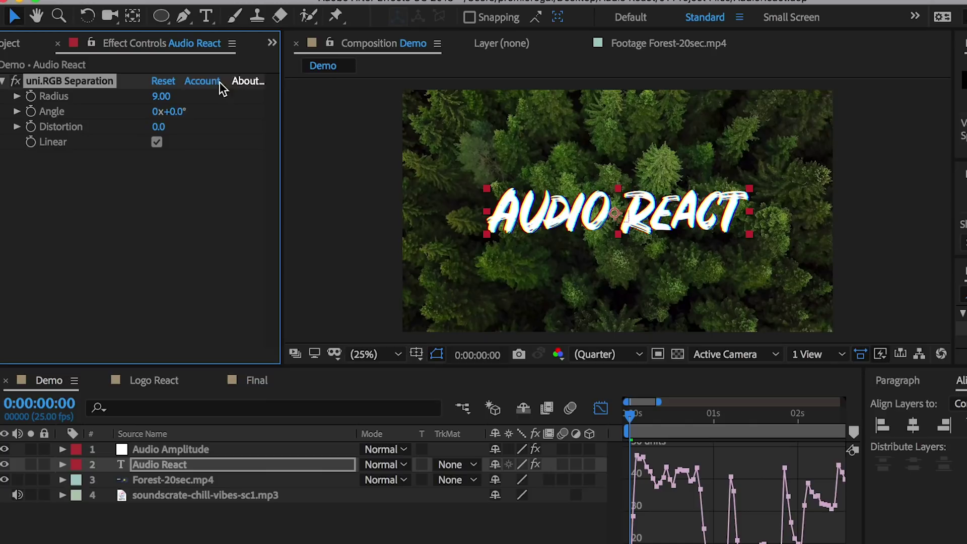
{"action": "left_click", "coordinate": [161, 127]}
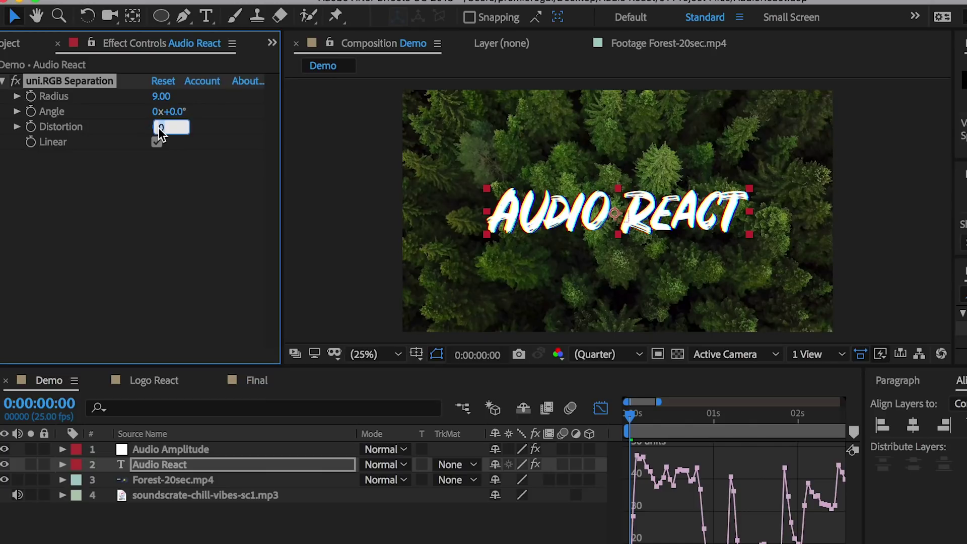
{"action": "type", "text": "5"}
{"action": "key", "text": "Return"}
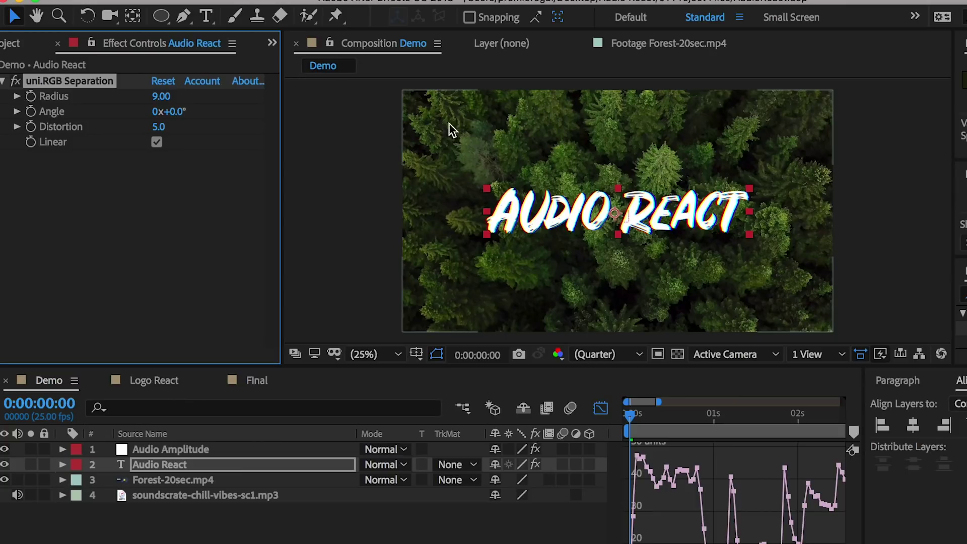
{"action": "left_click", "coordinate": [174, 480]}
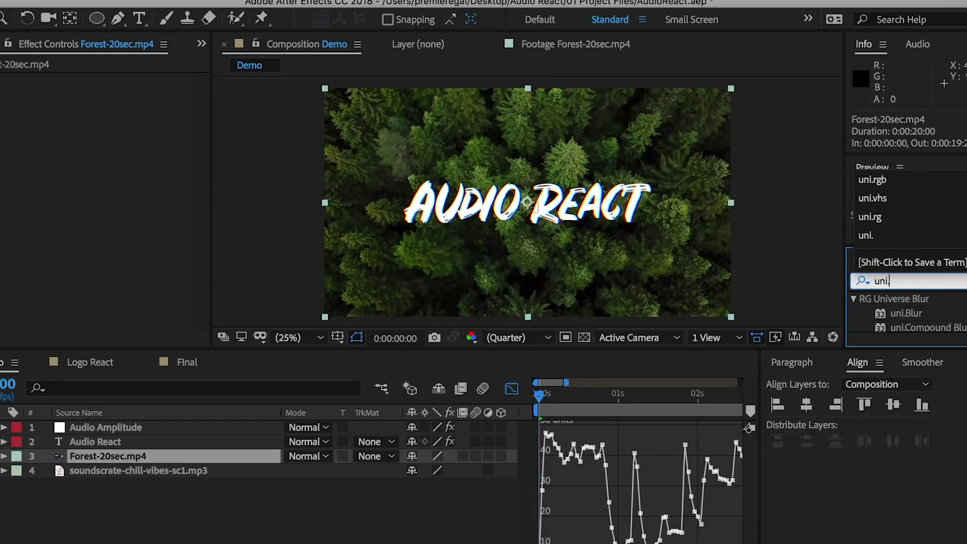
Apply the uni.VHS effect to the Forest-20sec.mp4 footage layer.
{"action": "type", "text": "vhs"}
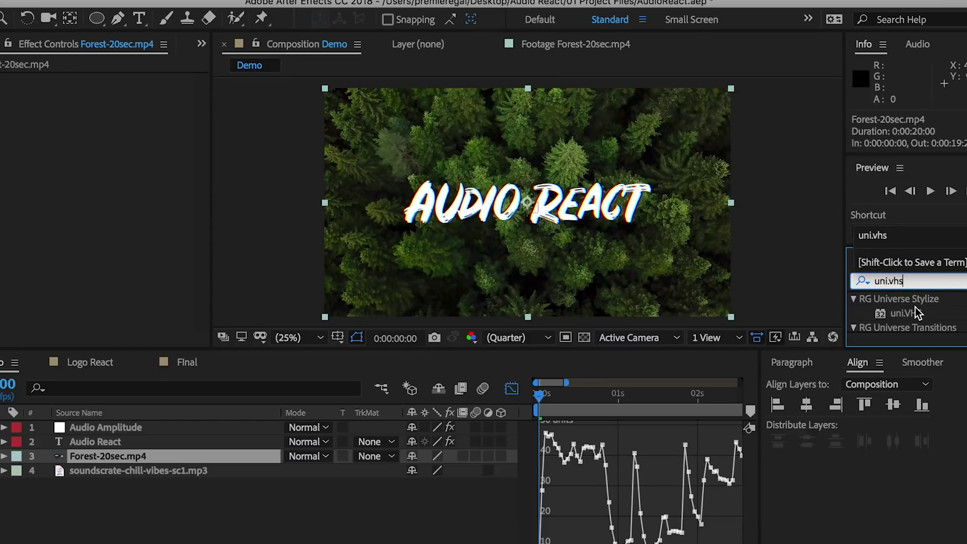
{"action": "left_click", "coordinate": [912, 304]}
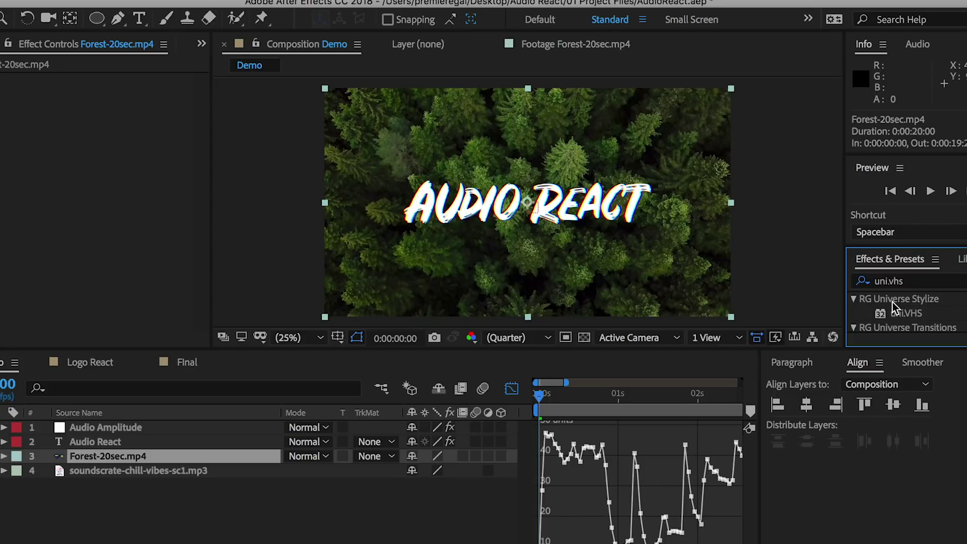
{"action": "left_click_drag", "start_coordinate": [904, 314], "coordinate": [89, 457]}
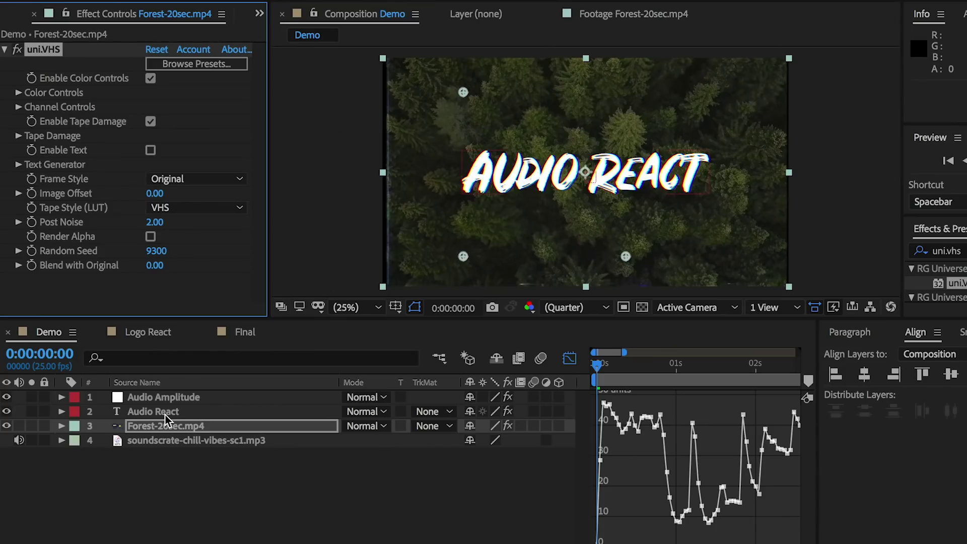
Scale the forest footage to 115% and switch from the graph back to layer bars.
{"action": "key", "text": "s"}
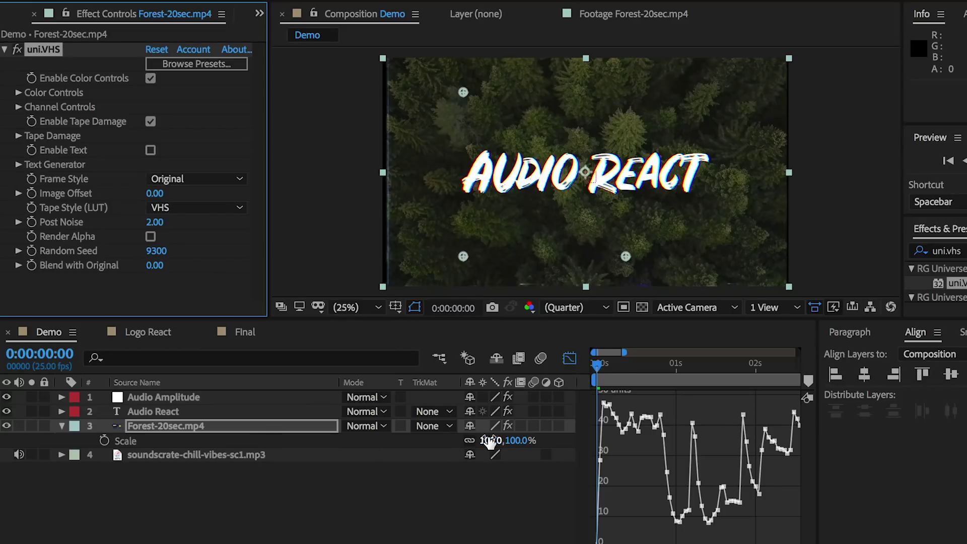
{"action": "left_click_drag", "start_coordinate": [491, 440], "coordinate": [506, 440]}
{"action": "left_click", "coordinate": [354, 536]}
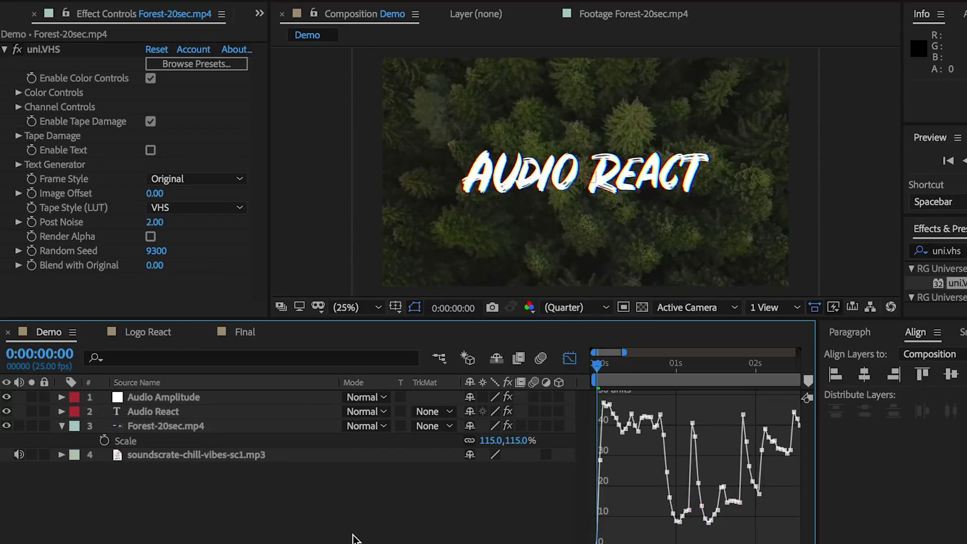
{"action": "left_click", "coordinate": [163, 426]}
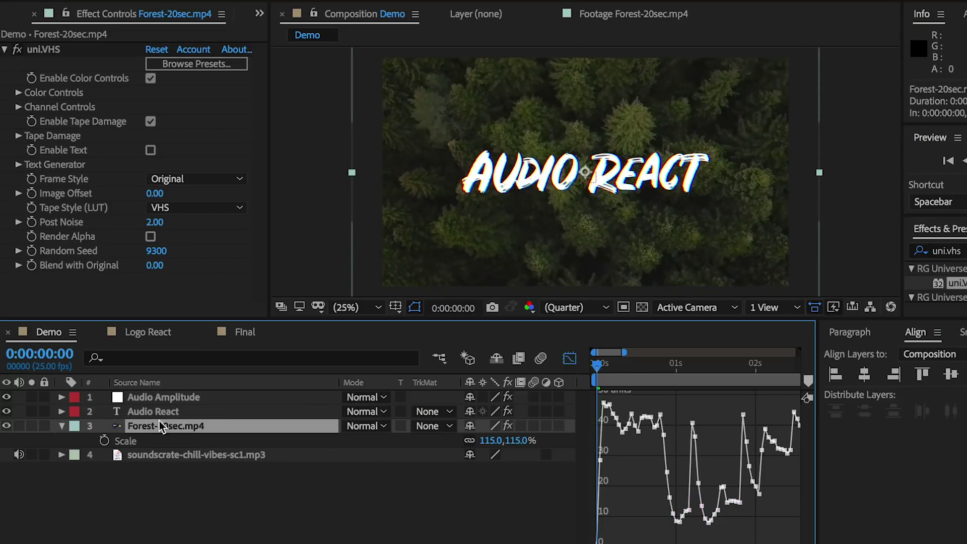
{"action": "left_click", "coordinate": [569, 358]}
{"action": "left_click", "coordinate": [277, 511]}
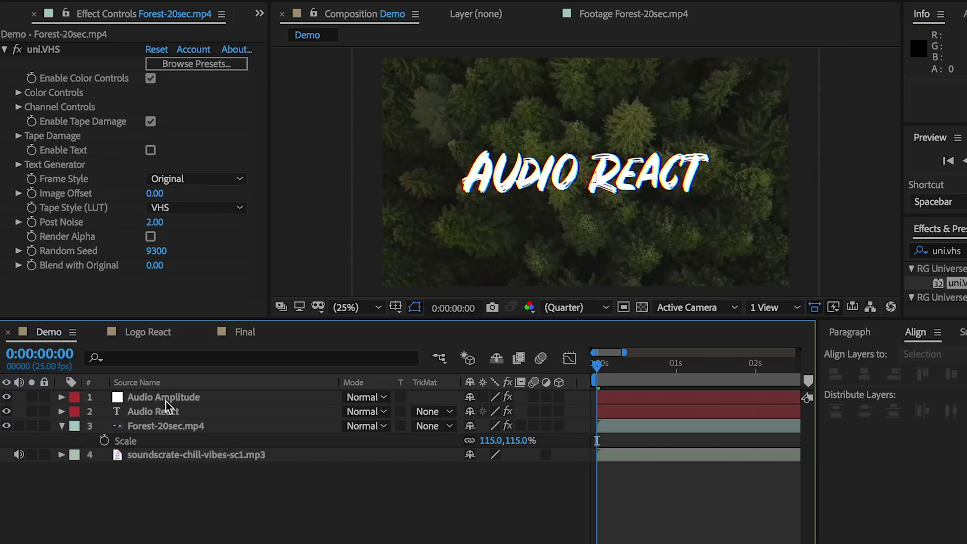
{"action": "left_click", "coordinate": [128, 426]}
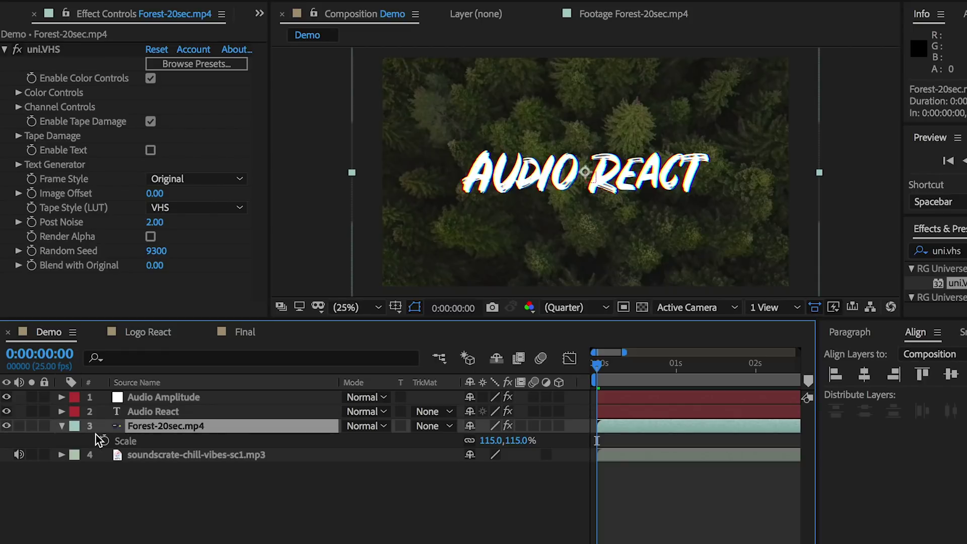
Reveal the forest layer's uni.VHS Channel Controls and select the Red Offset (-10.00) property.
{"action": "left_click", "coordinate": [62, 425]}
{"action": "key", "text": "e"}
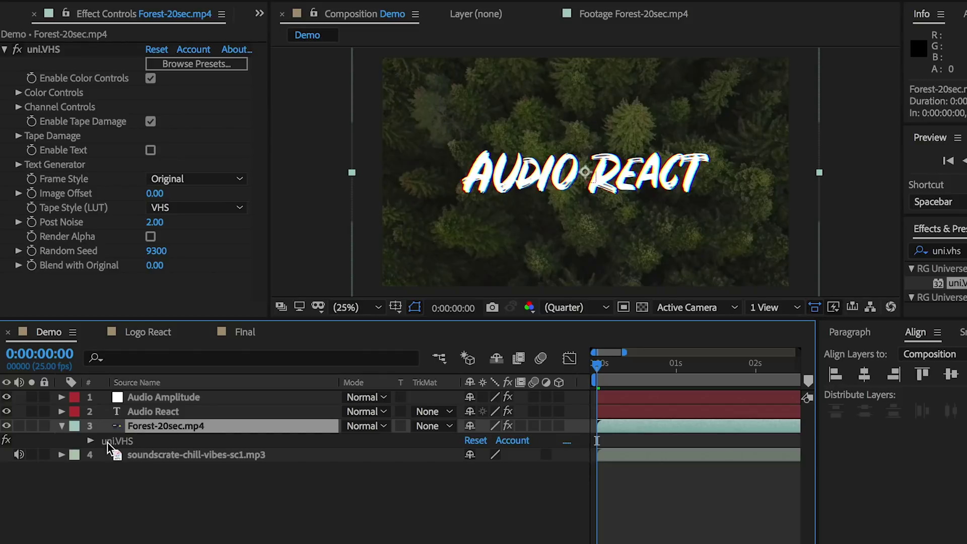
{"action": "left_click", "coordinate": [90, 441]}
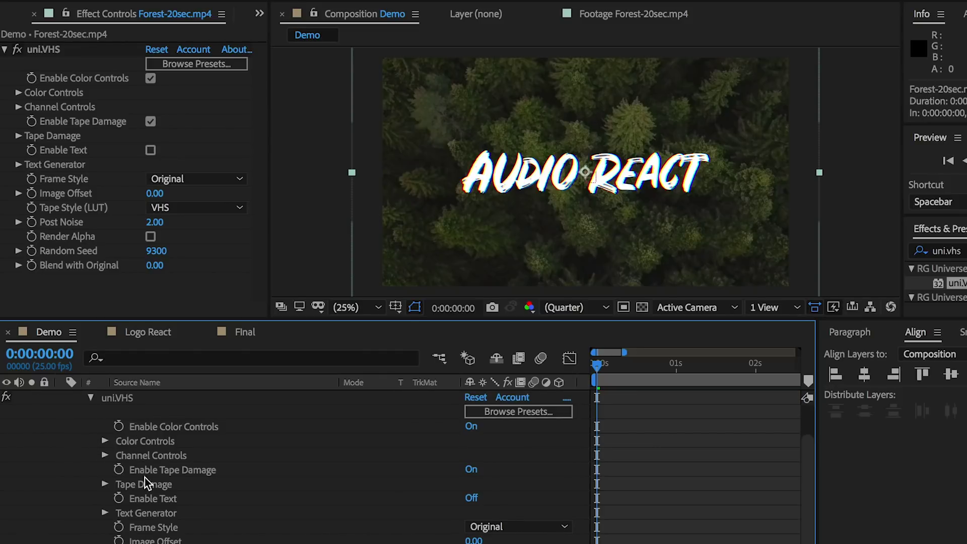
{"action": "left_click", "coordinate": [105, 456]}
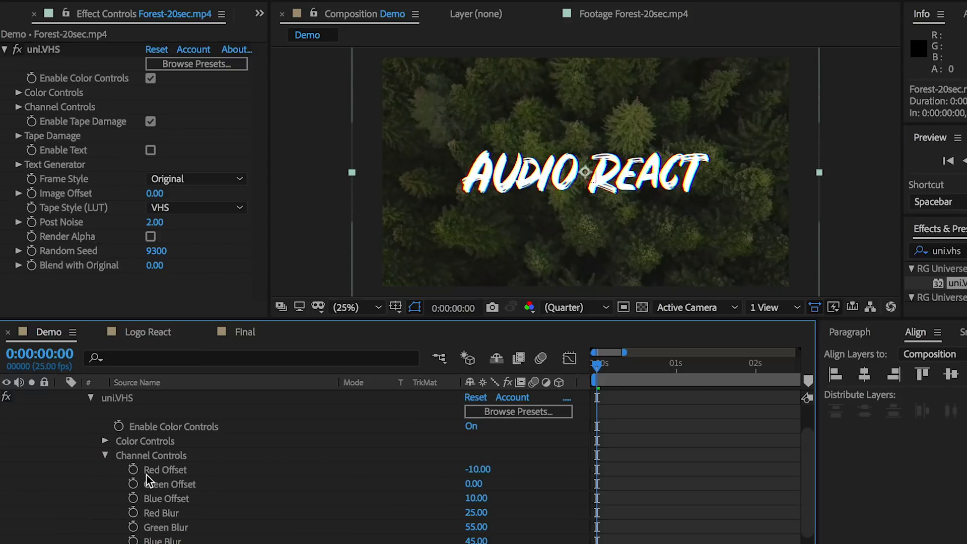
{"action": "left_click", "coordinate": [176, 473]}
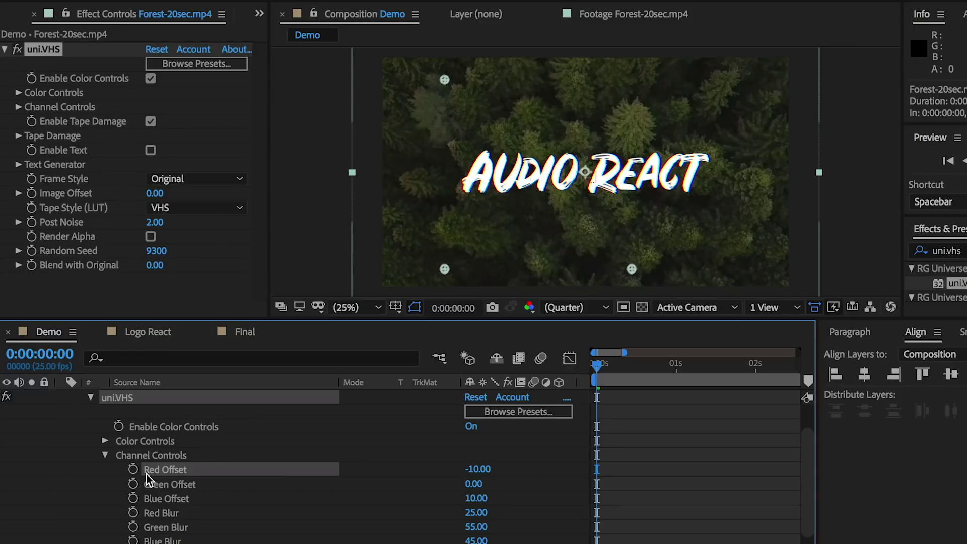
Add an expression to Red Offset, pick-whipped to the Audio Amplitude Slider.
{"action": "scroll", "coordinate": [147, 471], "scroll_direction": "up", "scroll_amount": 3}
{"action": "scroll", "coordinate": [149, 465], "scroll_direction": "down", "scroll_amount": 1}
{"action": "left_click", "coordinate": [133, 470], "text": "alt"}
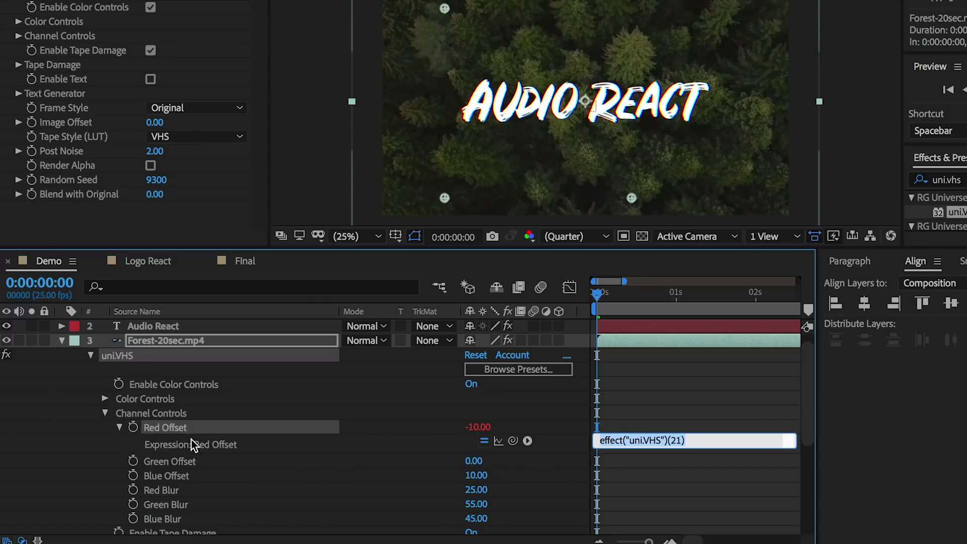
{"action": "scroll", "coordinate": [70, 335], "scroll_direction": "up", "scroll_amount": 1}
{"action": "left_click", "coordinate": [62, 326]}
{"action": "scroll", "coordinate": [488, 507], "scroll_direction": "down", "scroll_amount": 3}
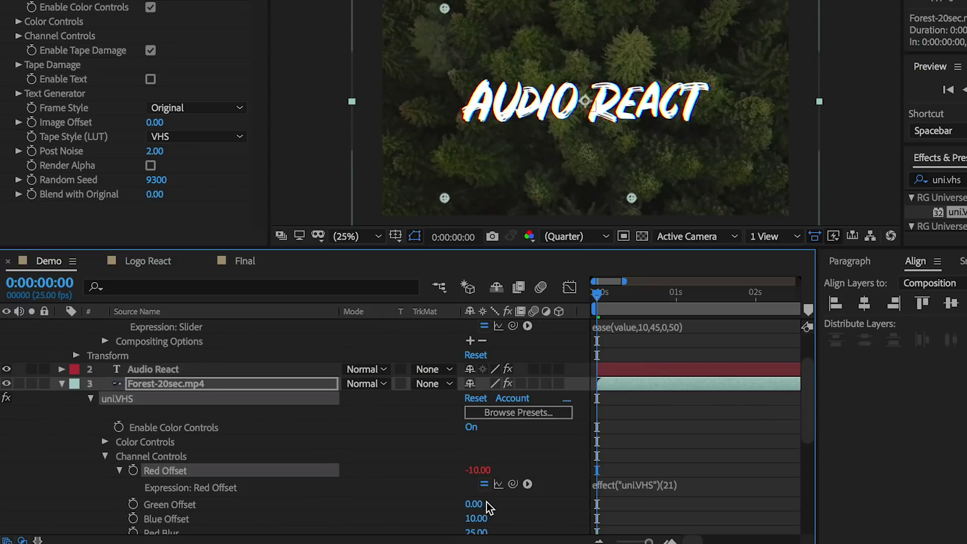
{"action": "left_click_drag", "start_coordinate": [239, 319], "coordinate": [157, 372]}
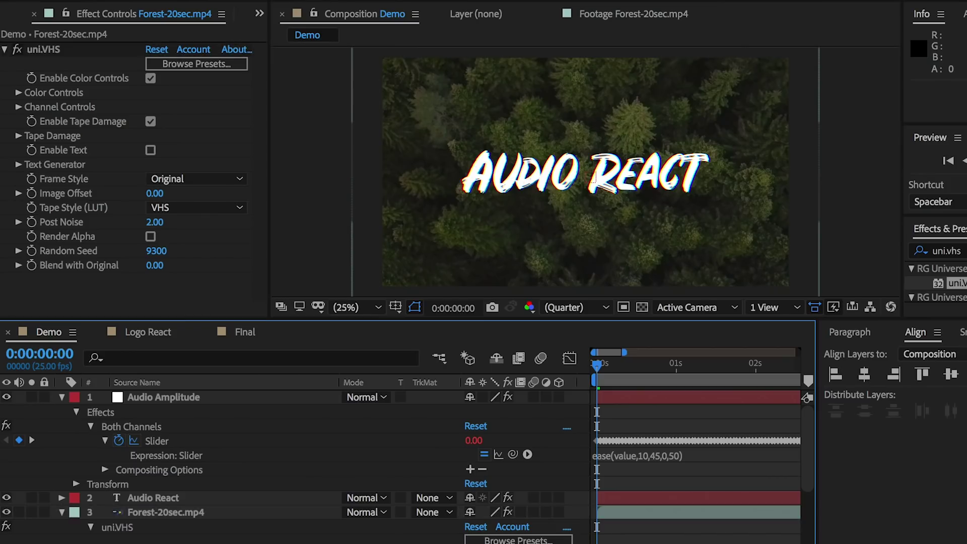